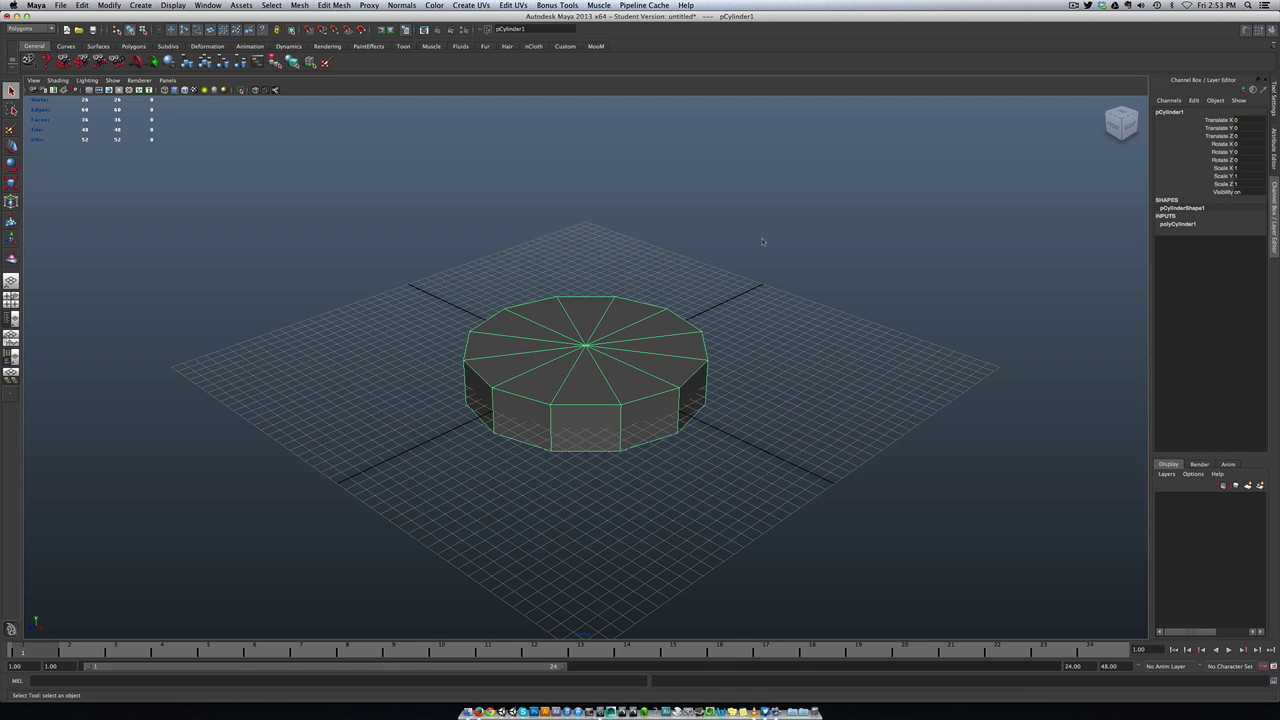
Step: Set the cylinder's Subdivisions Caps to 4
alt+drag(679, 294, 452, 360)
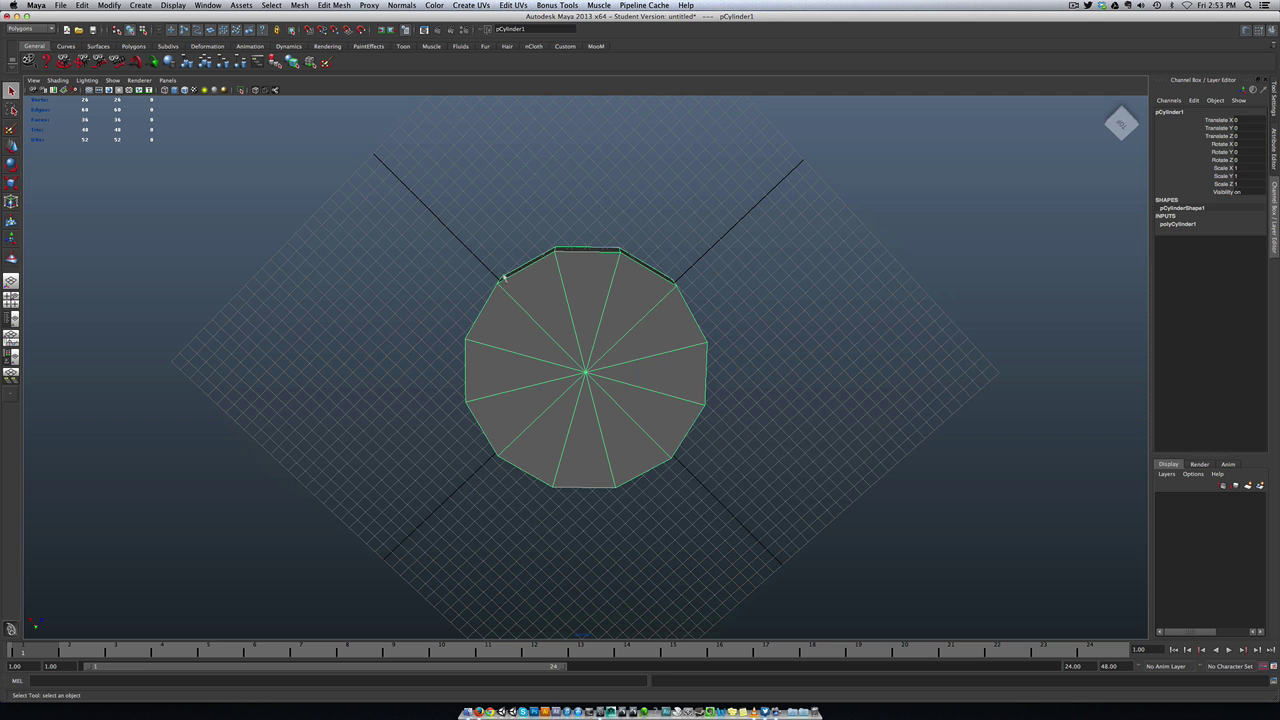
alt+drag(577, 413, 620, 343)
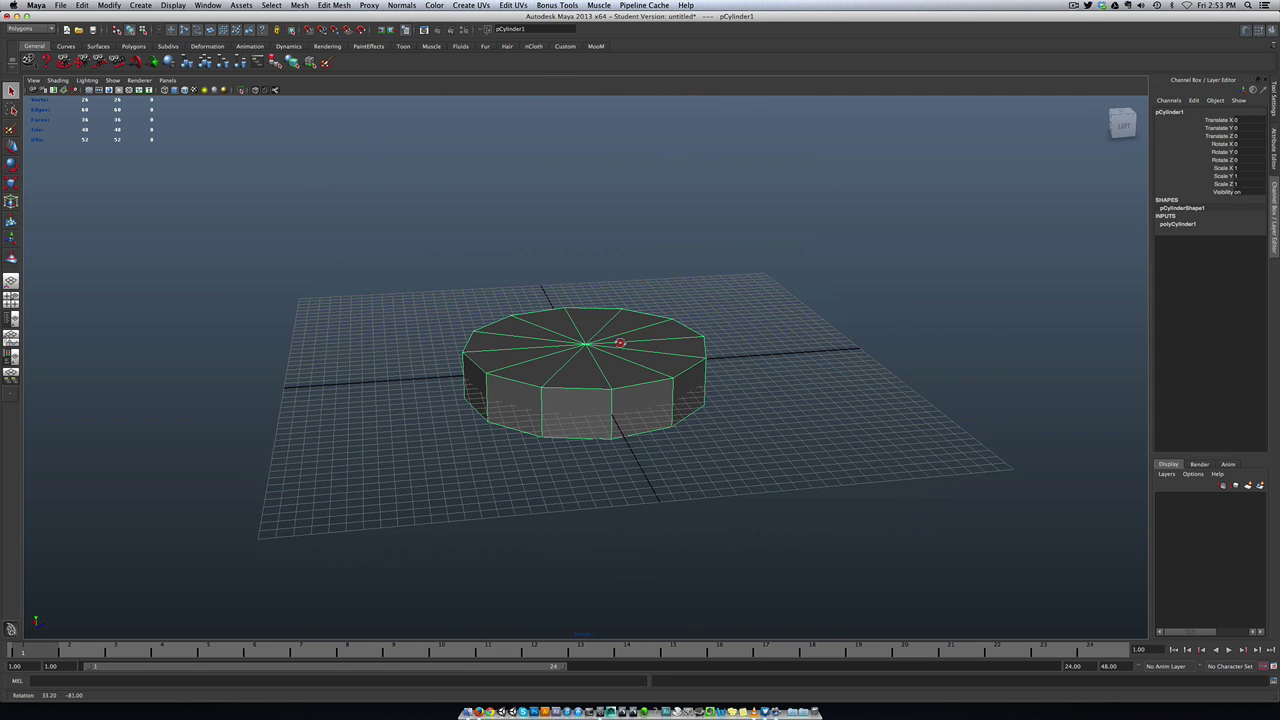
click(1177, 224)
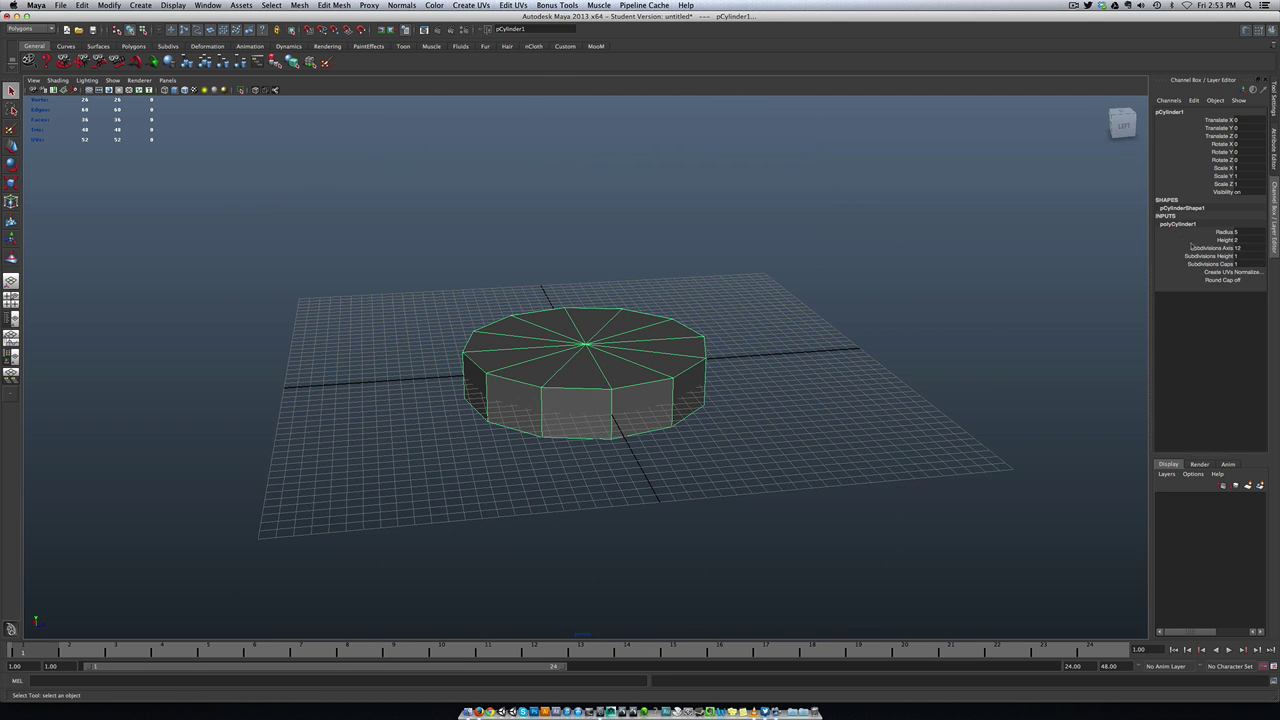
double_click(1252, 264)
text(4)
key(Return)
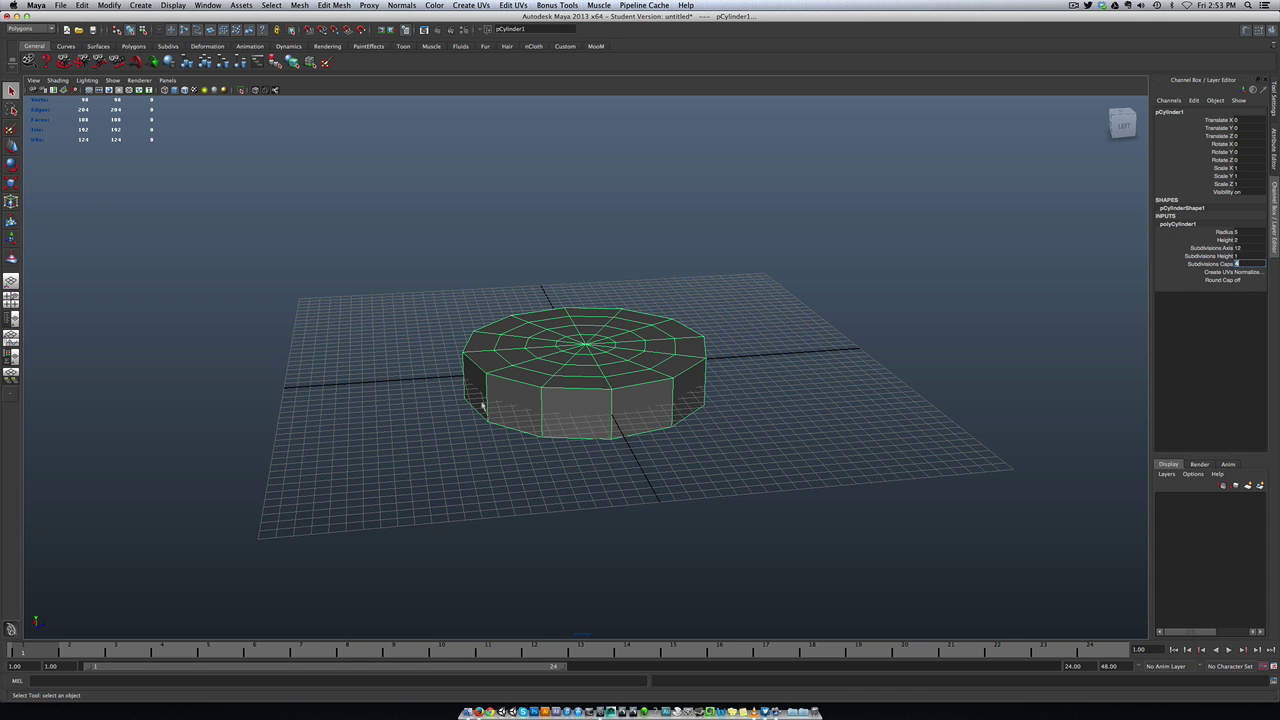
Step: Delete the cylinder's side faces, bottom cap and inner cap faces, keeping only the outermost flat ring of top faces
alt+drag(574, 401, 590, 388)
mouse_move(543, 384)
right_down()
mouse_move(541, 400)
mouse_move(530, 386)
mouse_move(541, 404)
right_up()
drag(414, 370, 815, 457)
alt+drag(562, 467, 628, 523)
scroll(608, 468, up, 5)
drag(497, 296, 686, 437)
key(Delete)
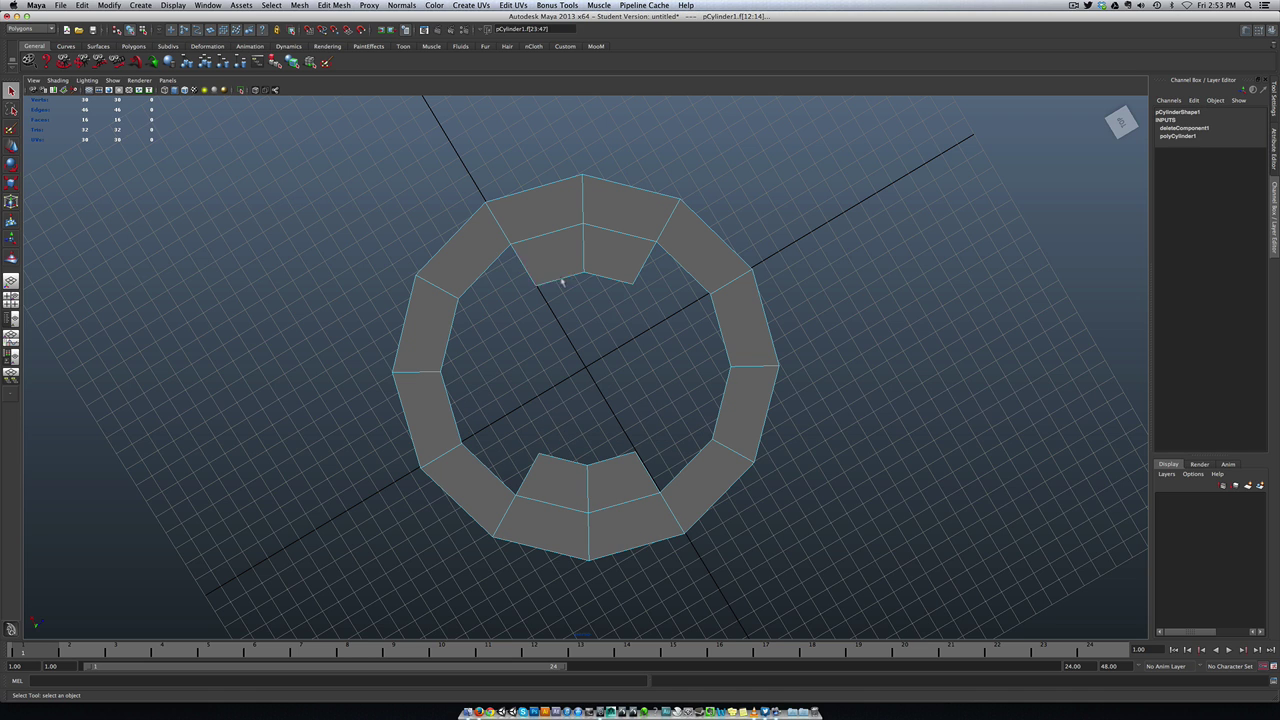
drag(556, 426, 634, 491)
key(Delete)
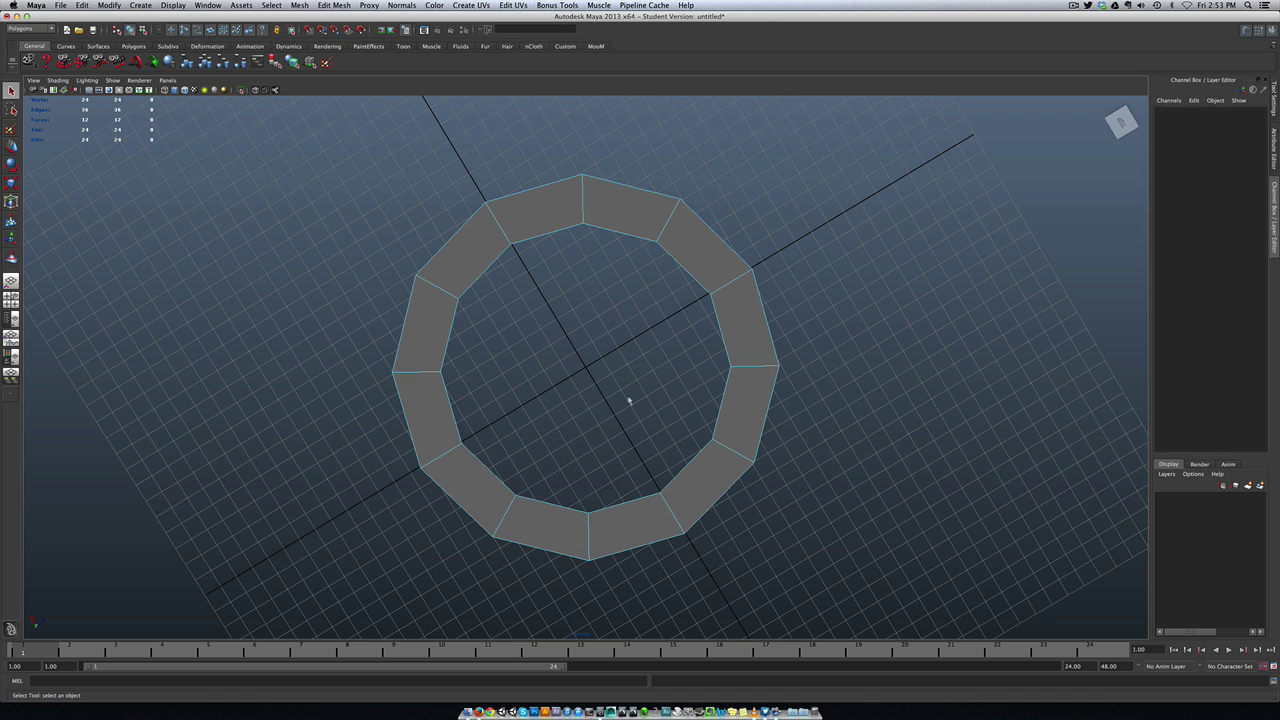
Step: Center the flat ring's pivot and rotate the whole ring 90 degrees about Z so it stands upright
mouse_move(749, 407)
right_down()
mouse_move(754, 394)
mouse_move(771, 401)
right_up()
alt+right_drag(691, 391, 595, 401)
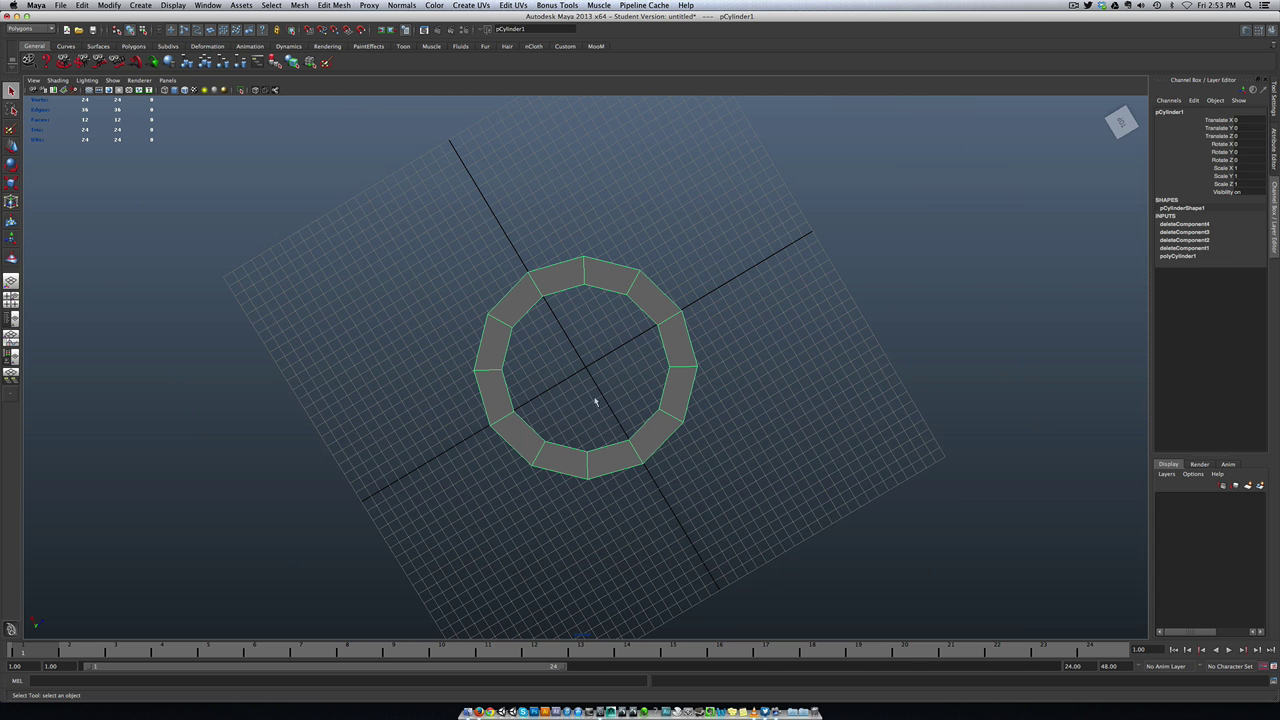
alt+drag(563, 393, 616, 328)
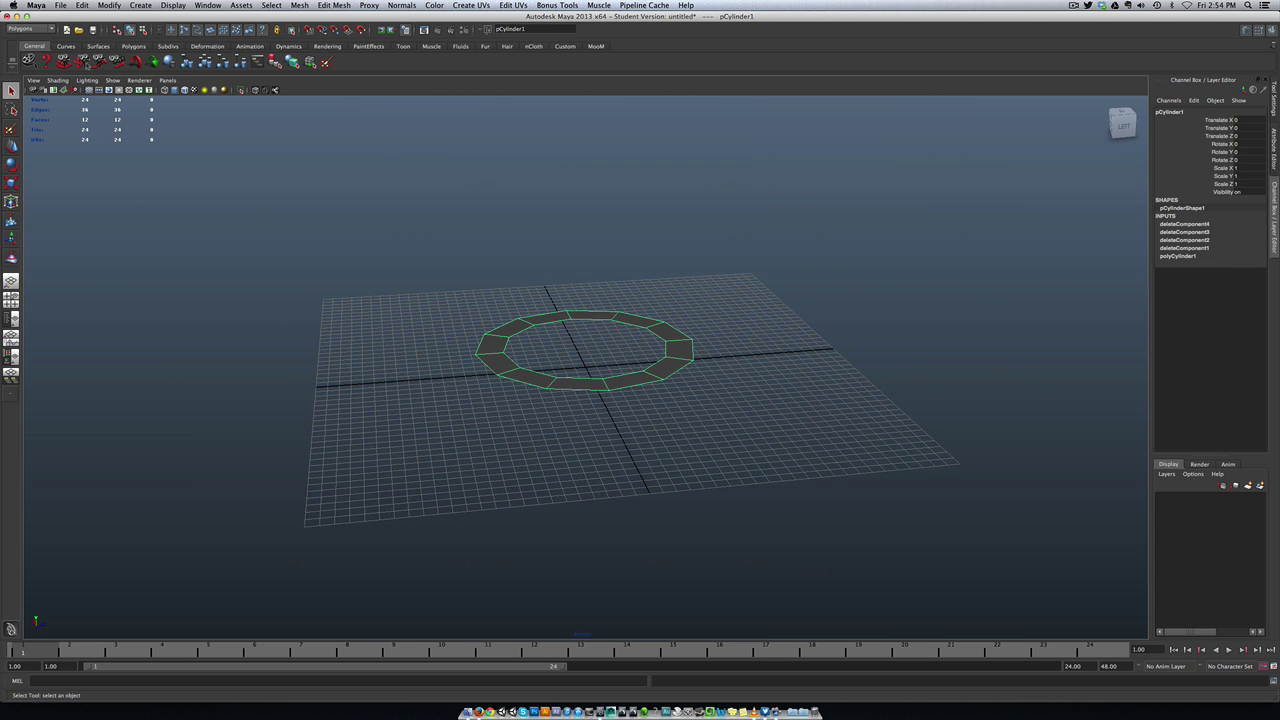
click(109, 6)
click(130, 113)
key(e)
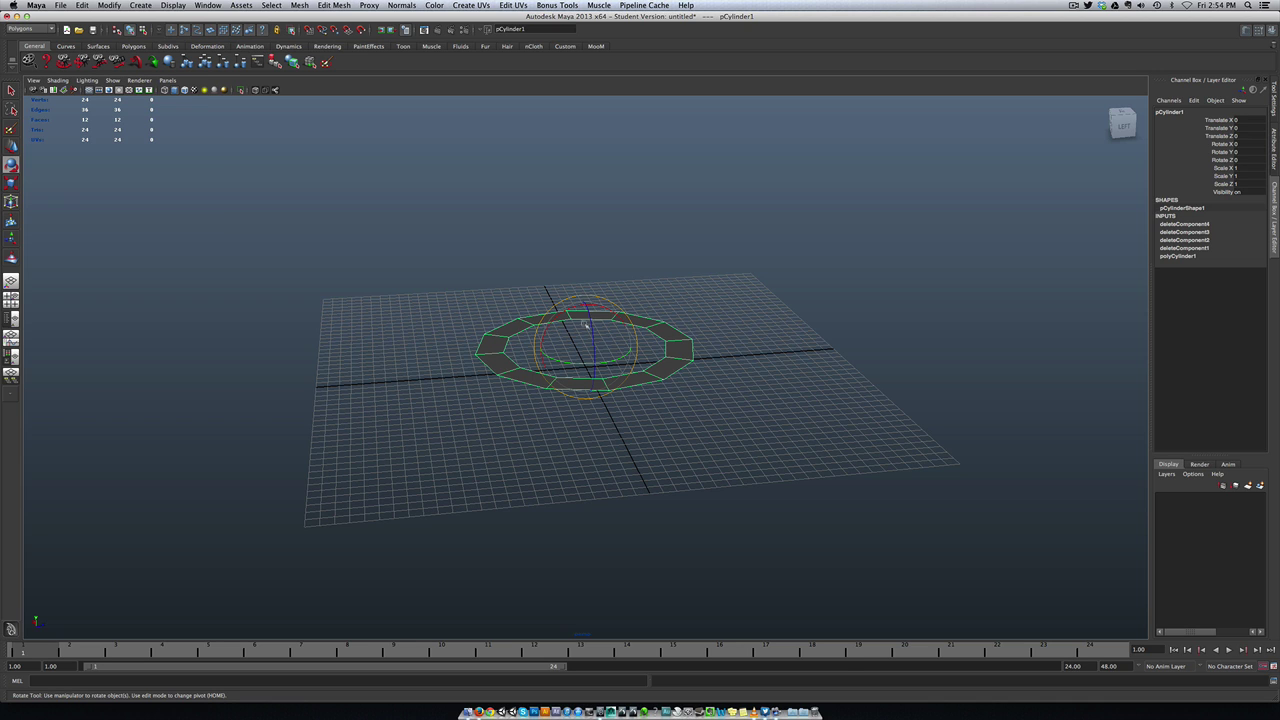
drag(591, 316, 601, 373)
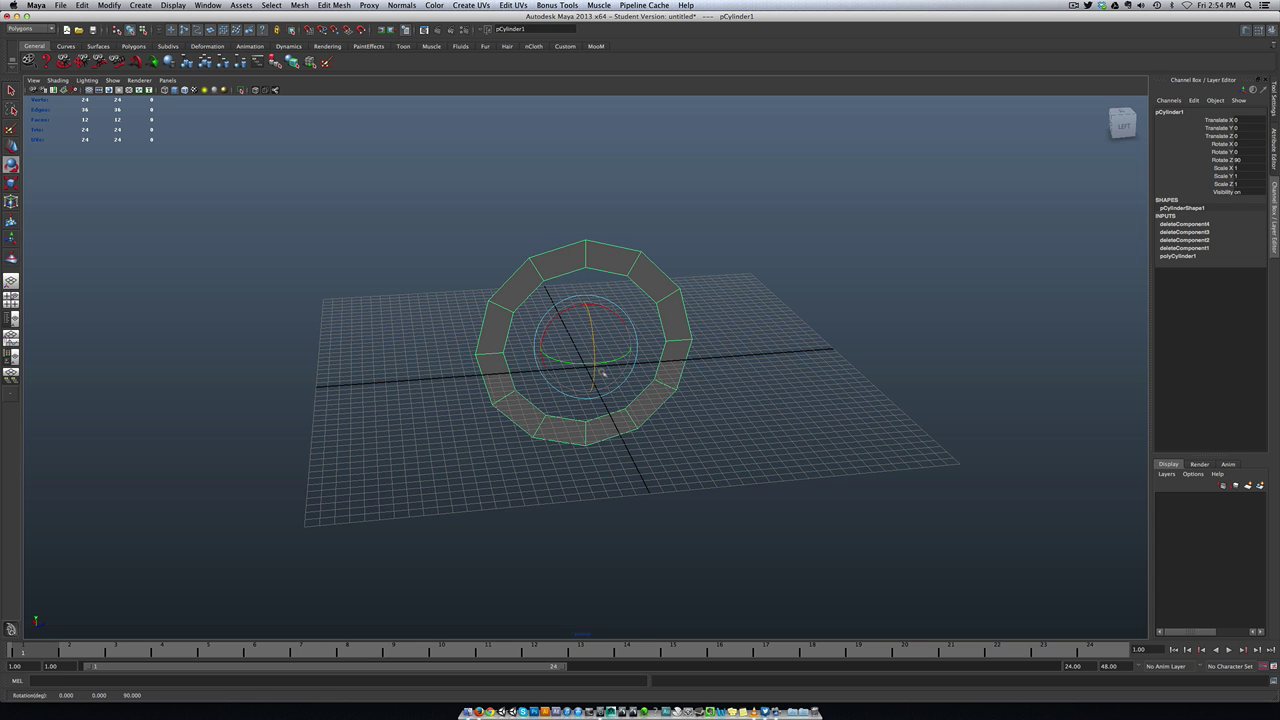
Step: Deselect the upright ring, frame it in a side-on view, and turn on wireframe-on-shaded display
click(411, 377)
key(ctrl+z)
alt+drag(384, 340, 446, 429)
key(f)
click(391, 400)
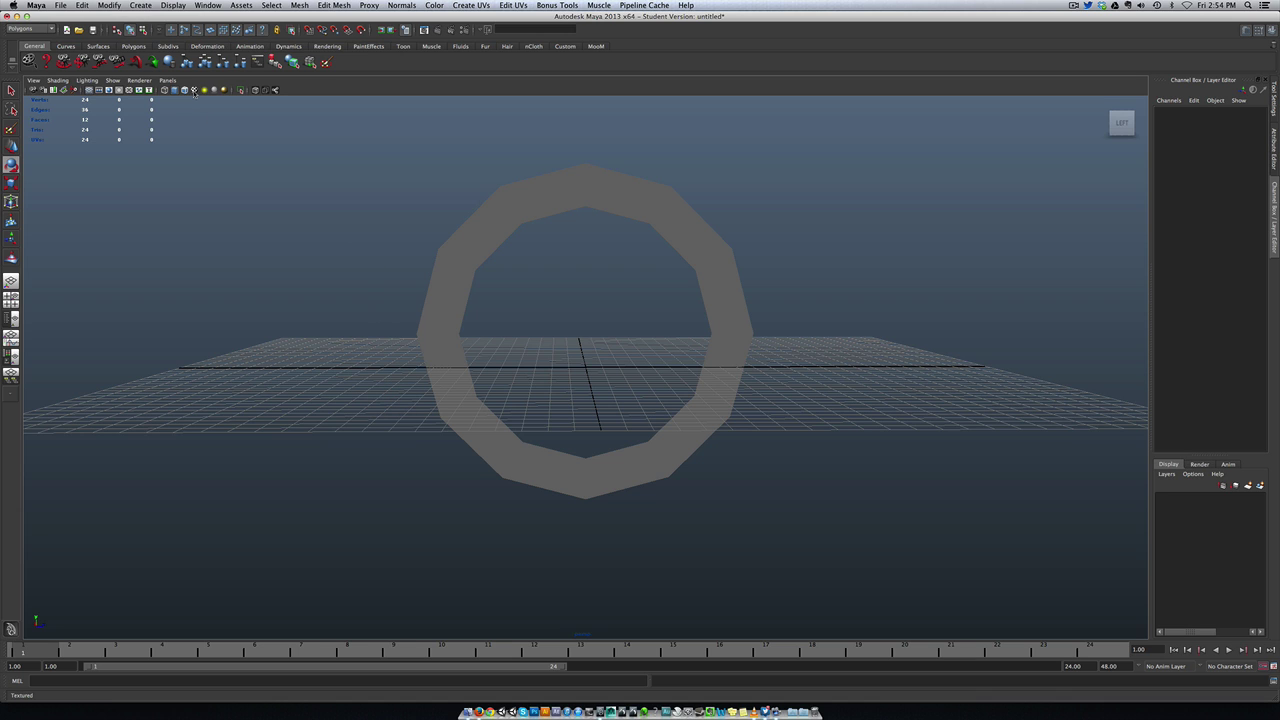
click(184, 90)
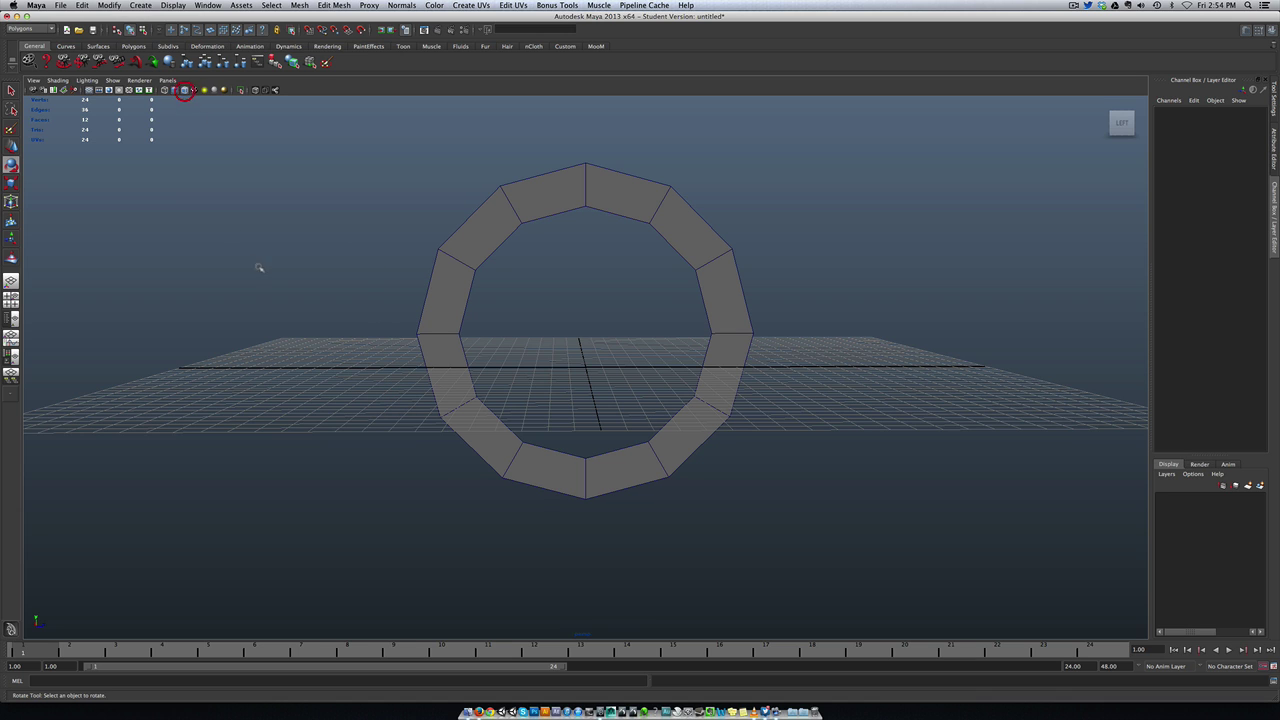
Step: Create a polygon cylinder inside the ring and scale it uniformly to about 0.51
shift+right_click(337, 369)
shift+right_click(337, 369)
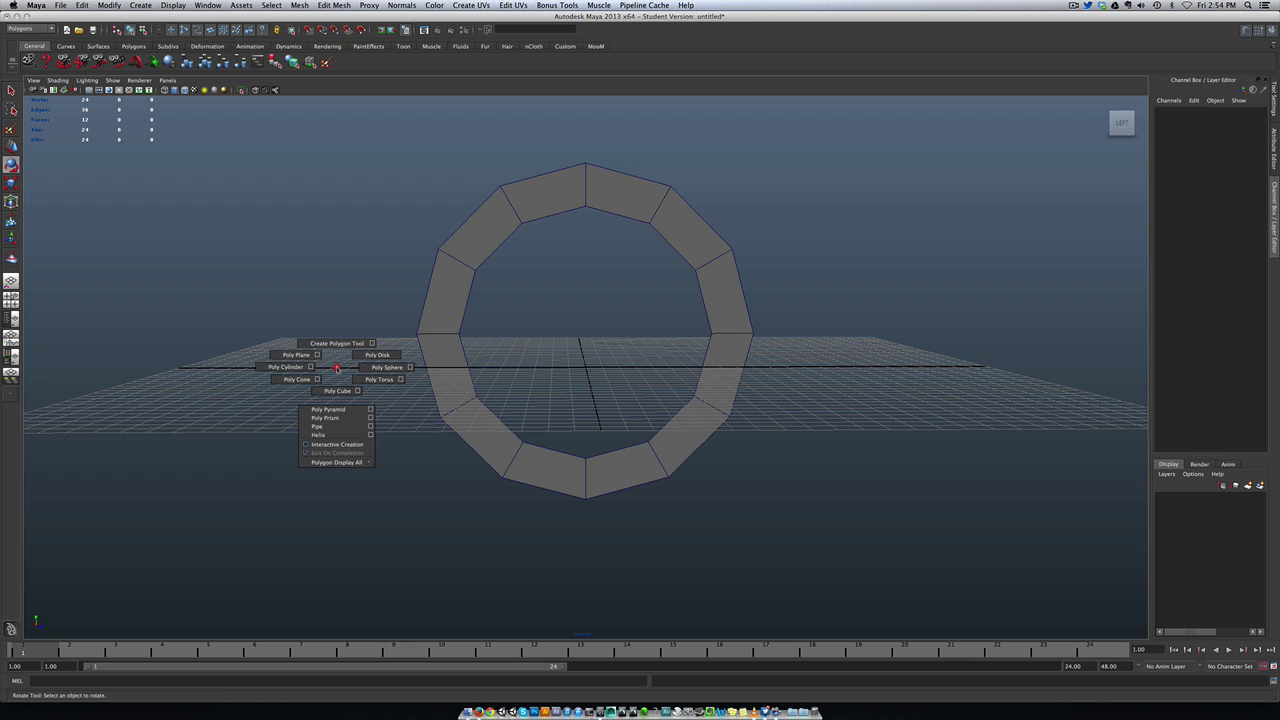
click(286, 367)
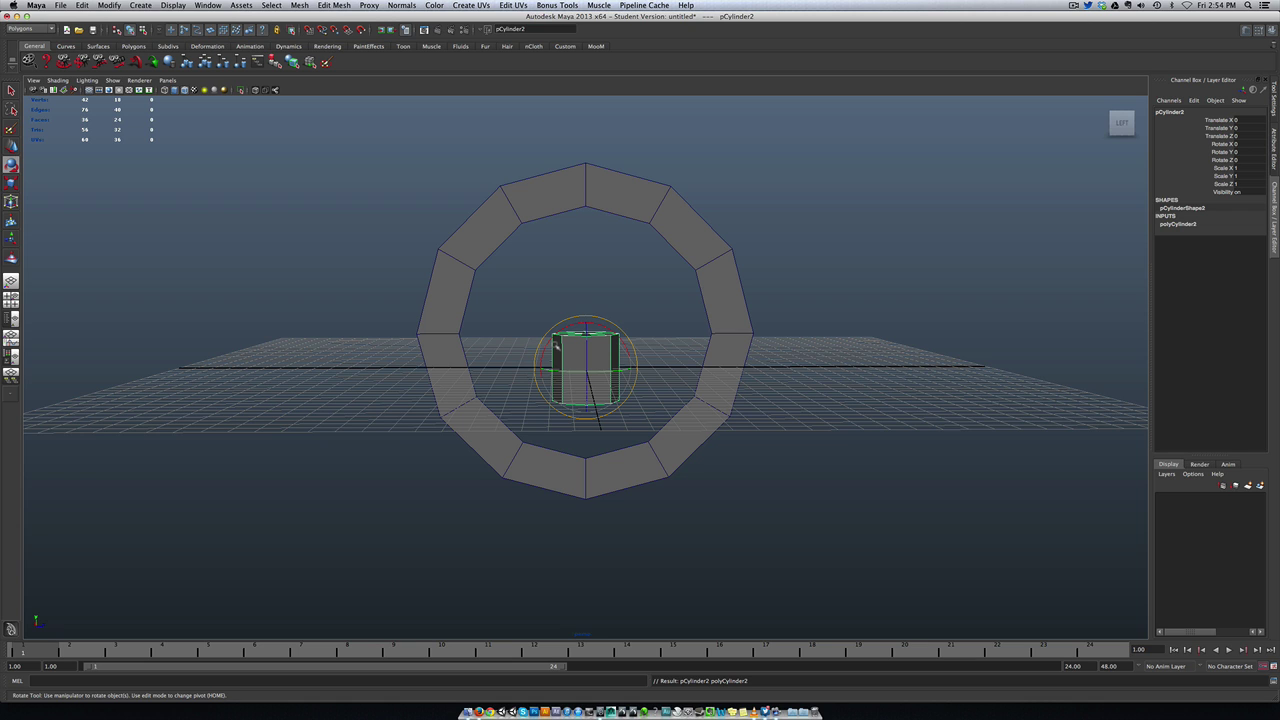
key(r)
drag(586, 367, 557, 388)
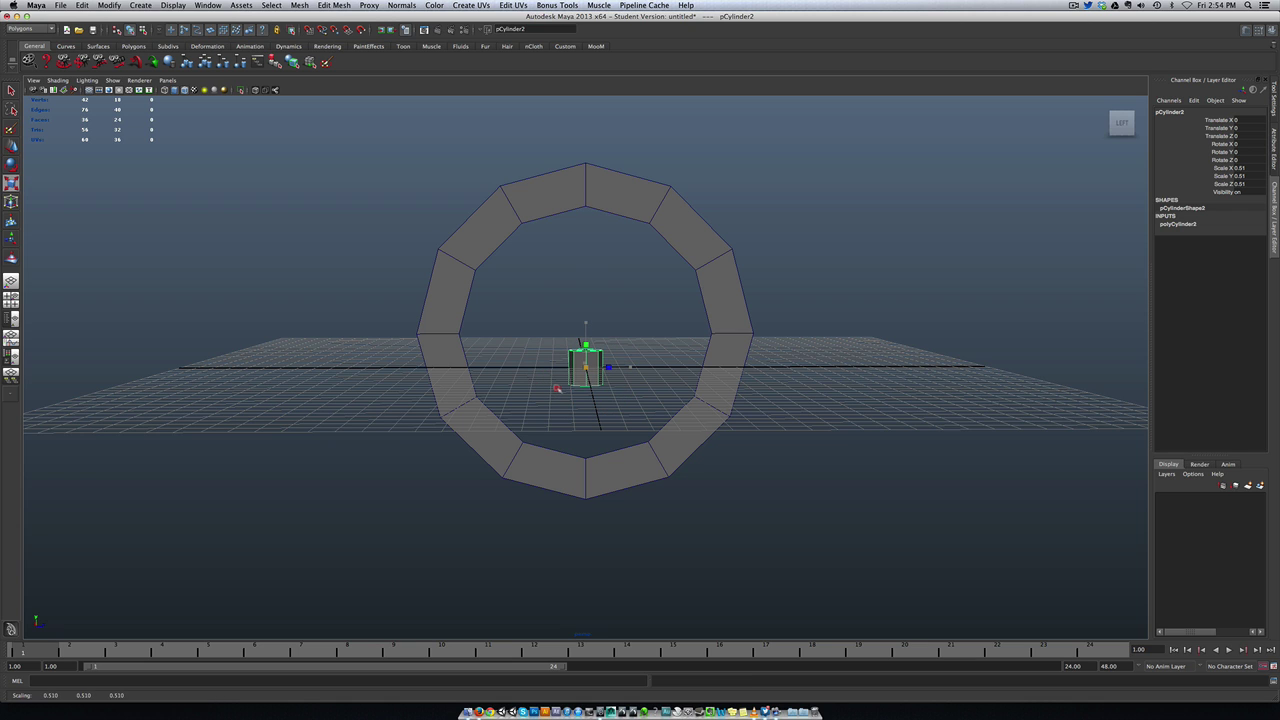
Step: Move the small cylinder up onto the top segment of the ring, to about 4.75 in Y
key(w)
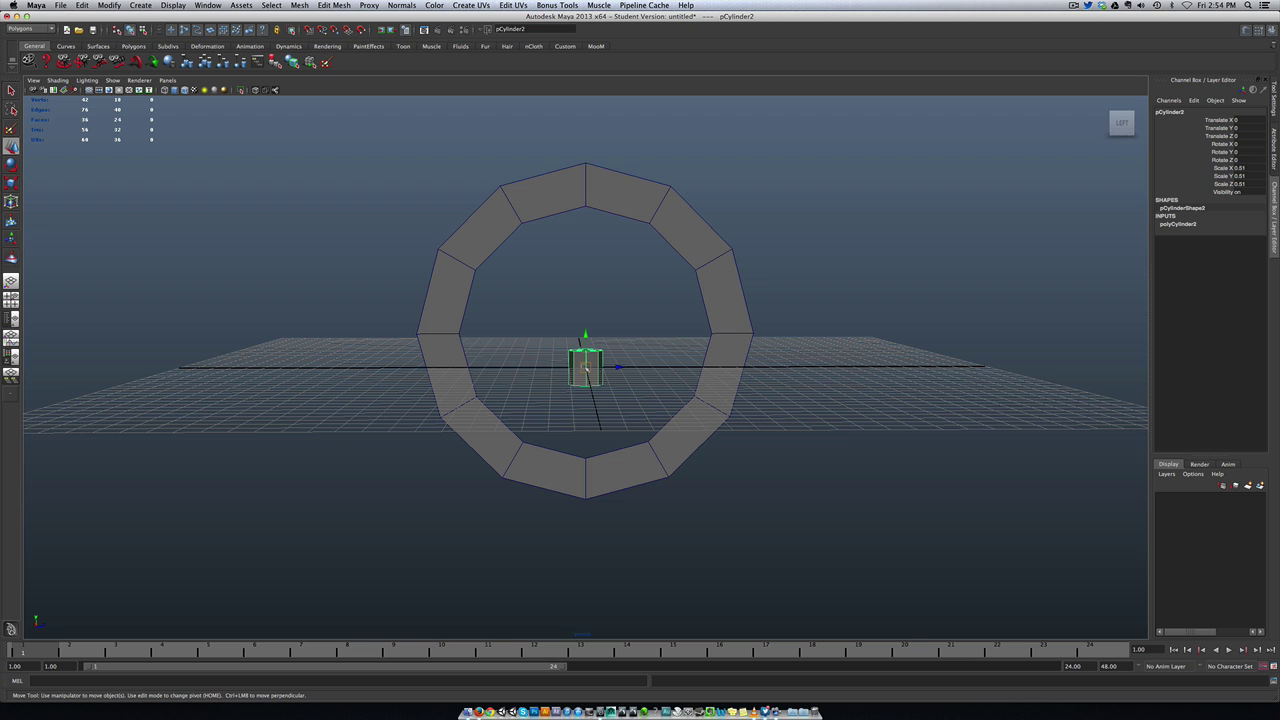
drag(583, 368, 586, 206)
click(569, 265)
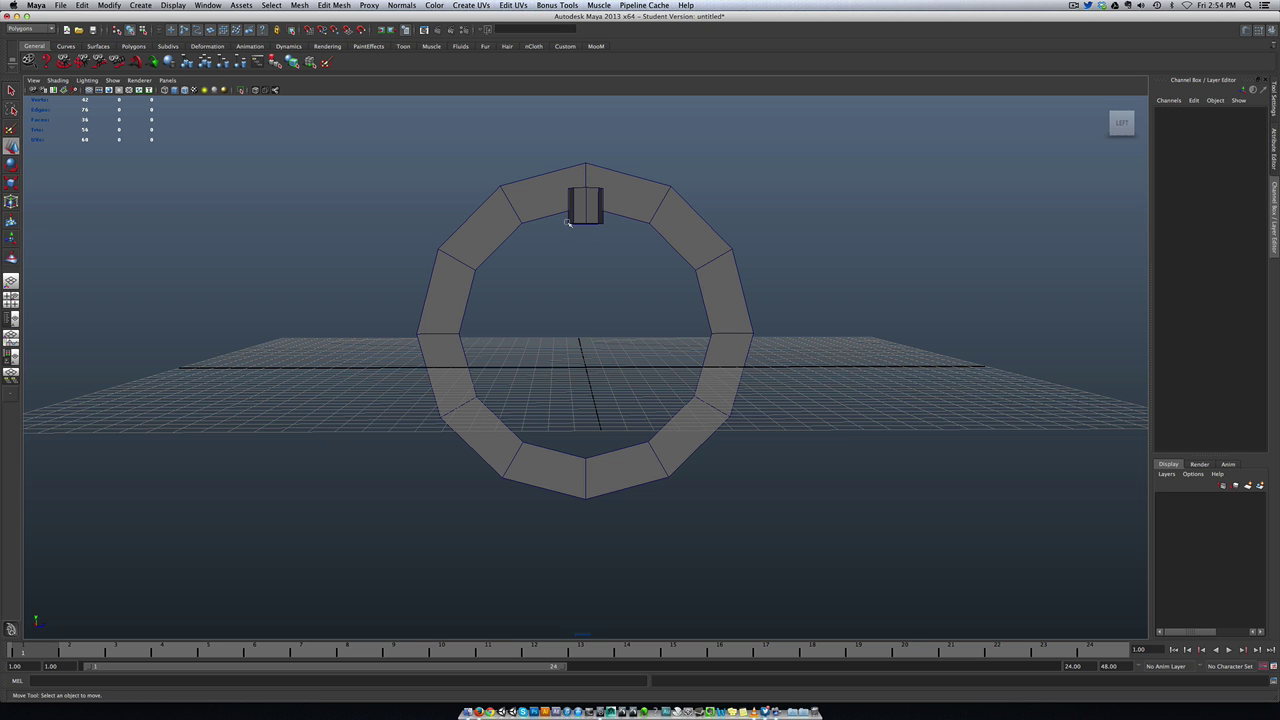
click(582, 218)
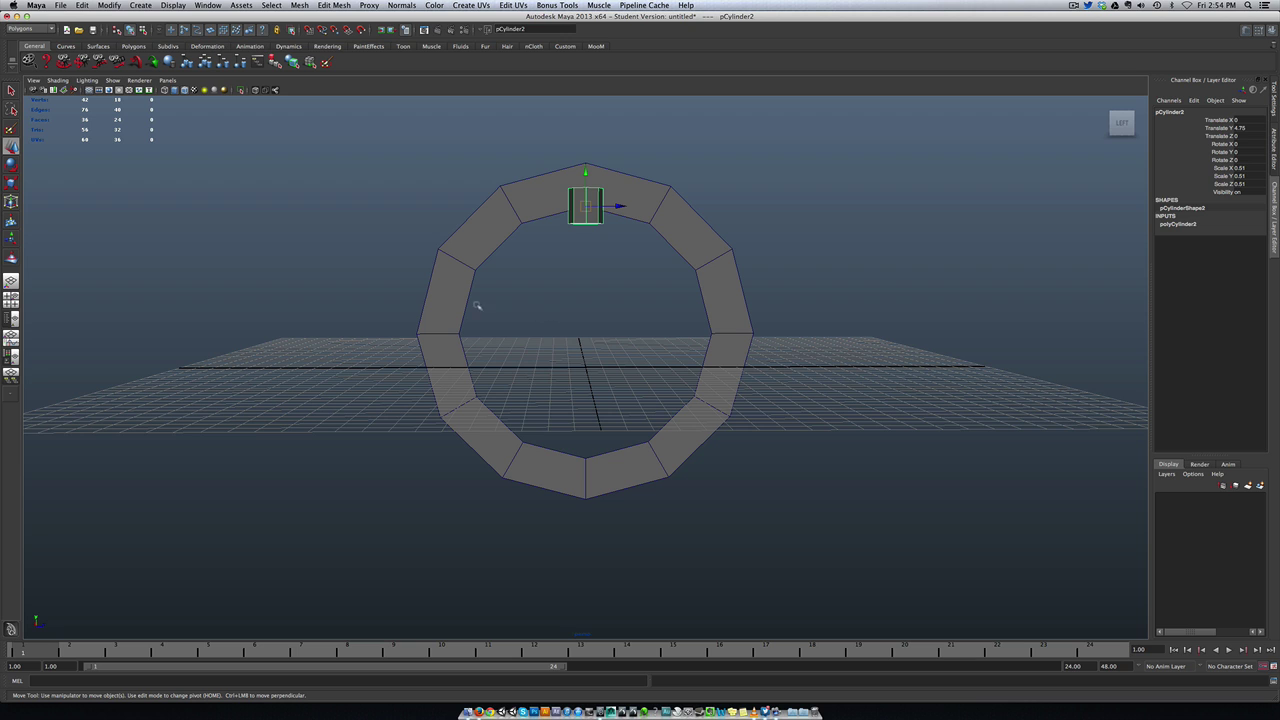
alt+drag(555, 305, 591, 354)
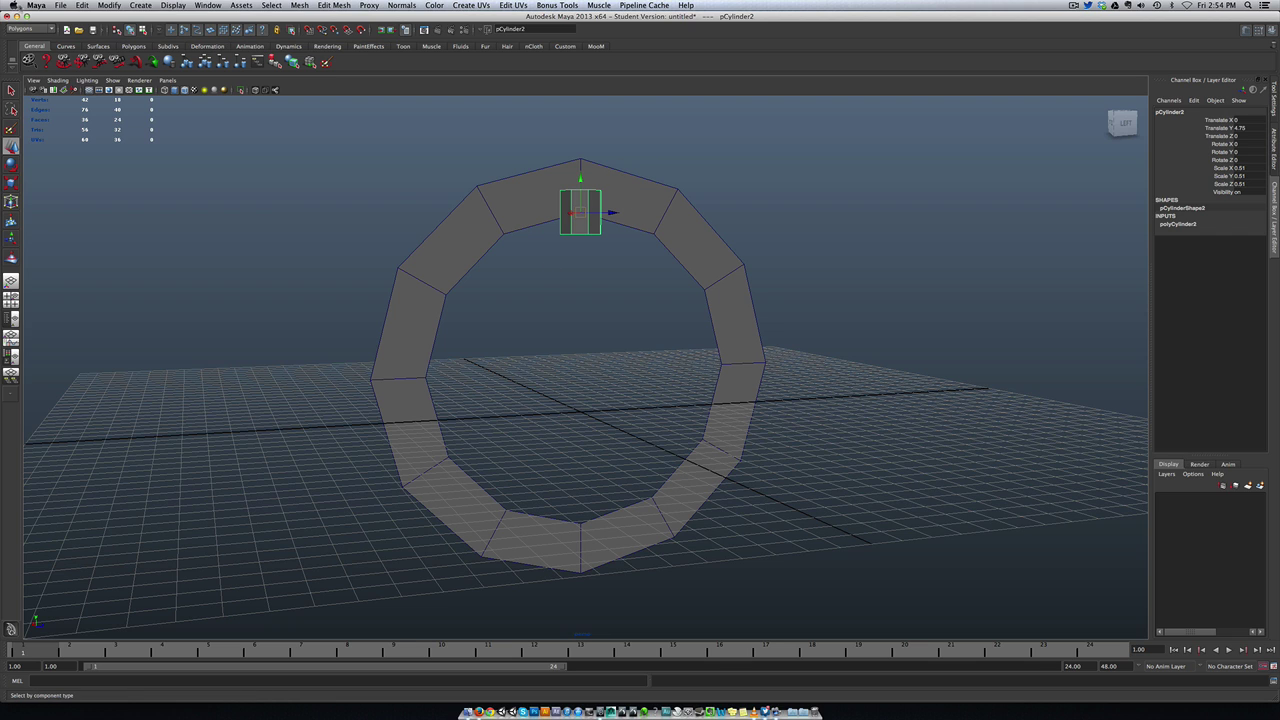
Step: Switch to the Animation menu set, detach the Constrain menu as a floating window, and open the Parent constraint options
click(30, 28)
click(39, 38)
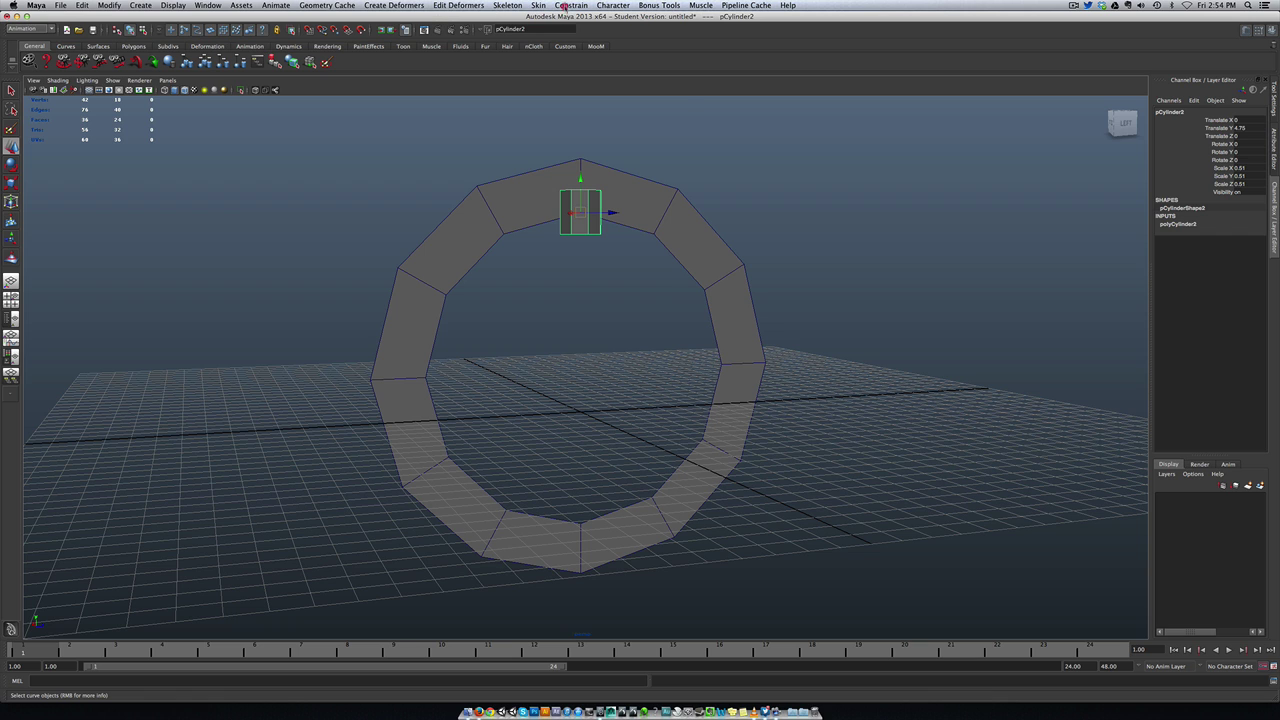
click(565, 5)
click(608, 14)
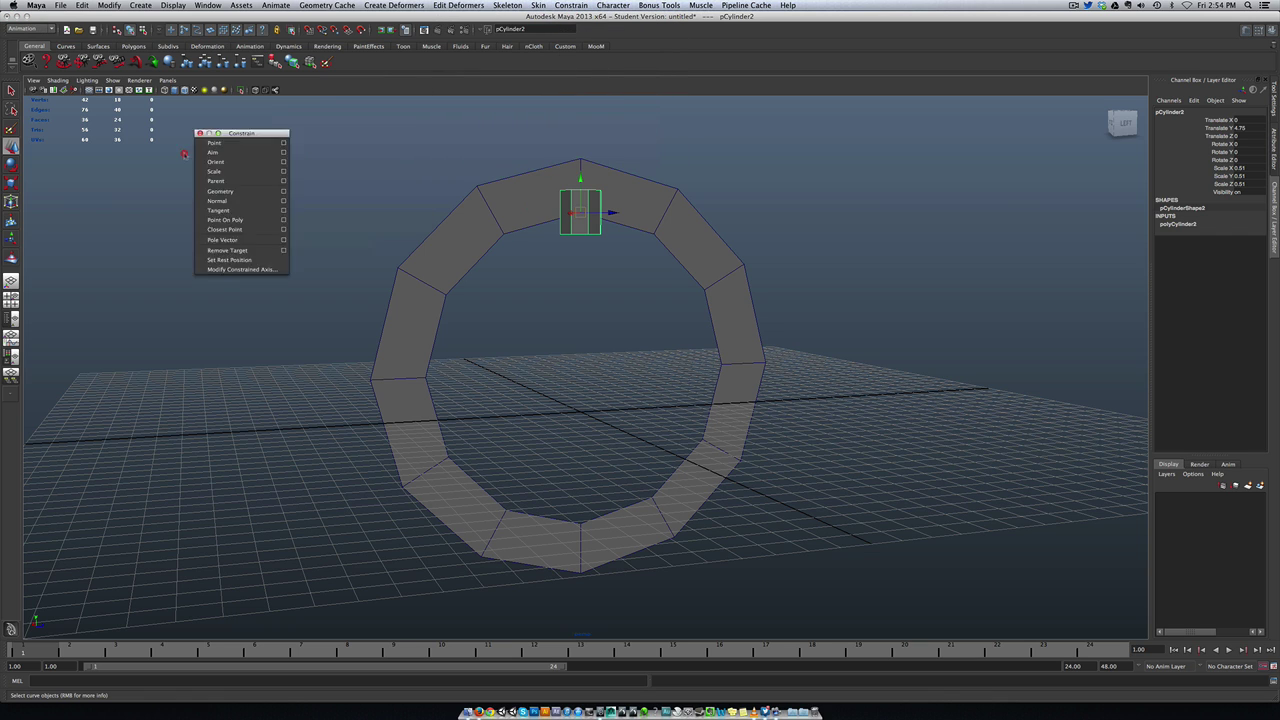
drag(240, 133, 212, 167)
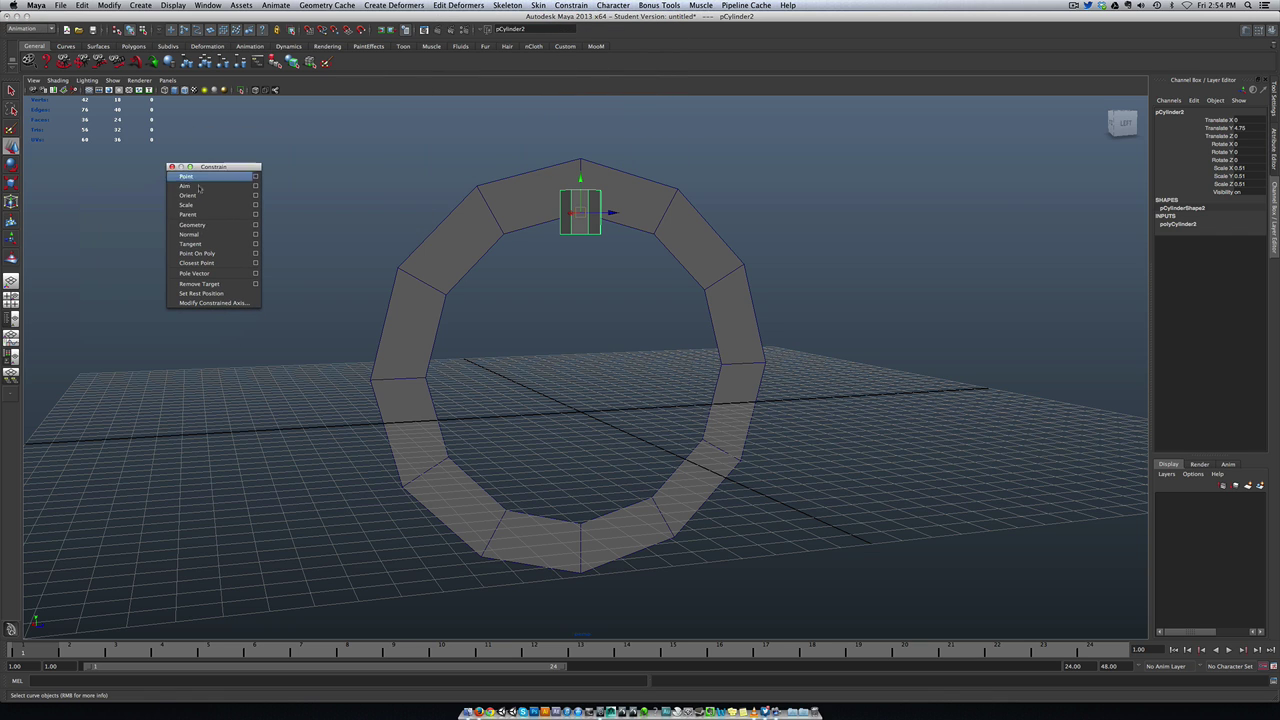
click(255, 215)
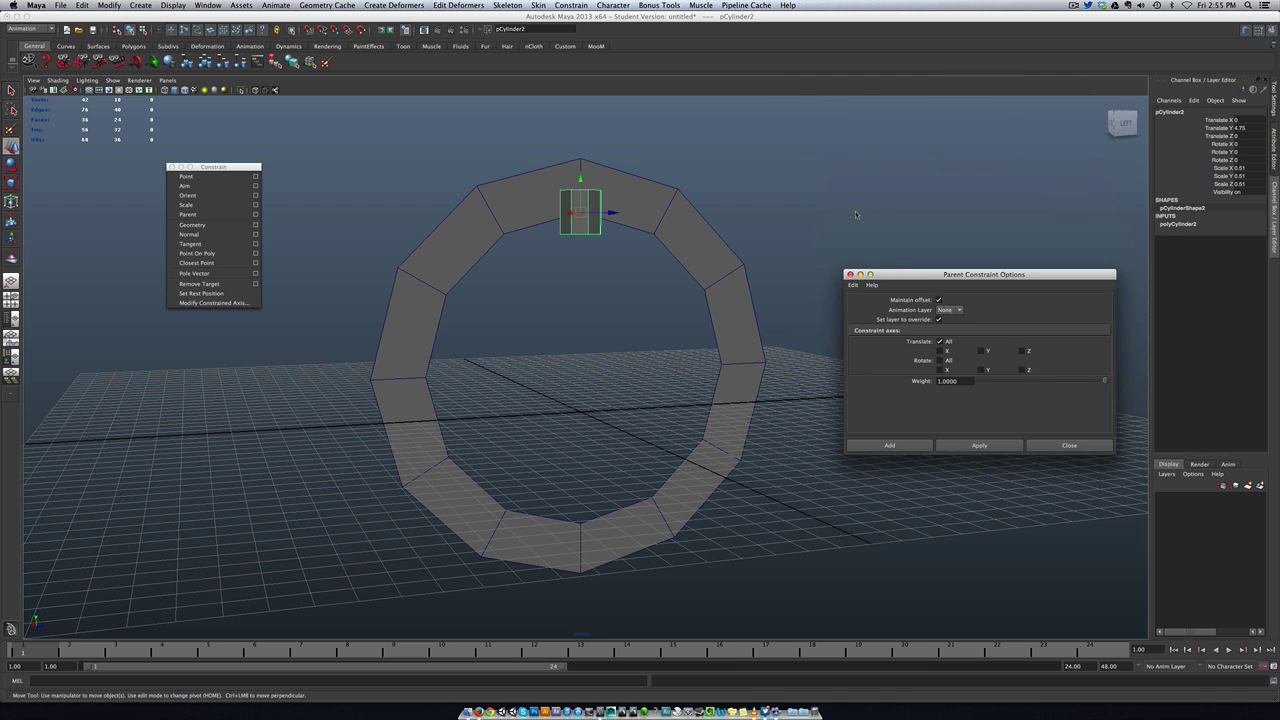
Step: Reset the Parent constraint options so that Rotate applies to all axes
click(856, 214)
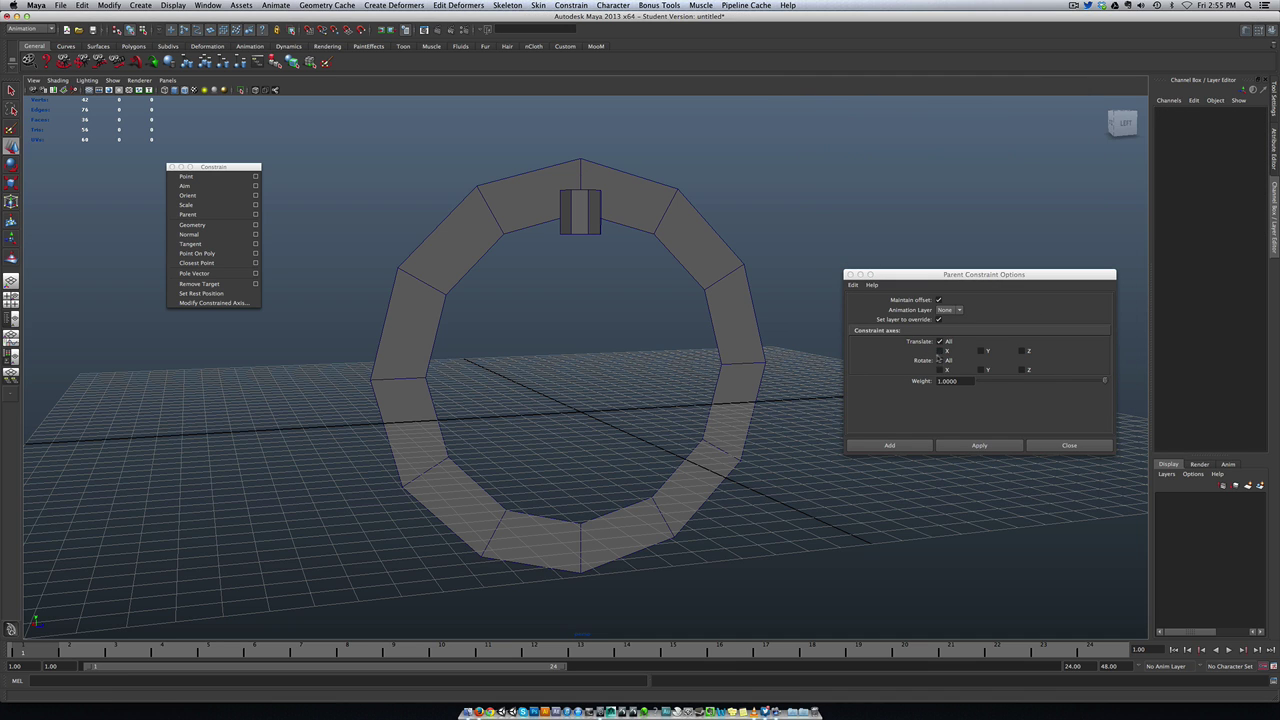
click(853, 285)
click(853, 285)
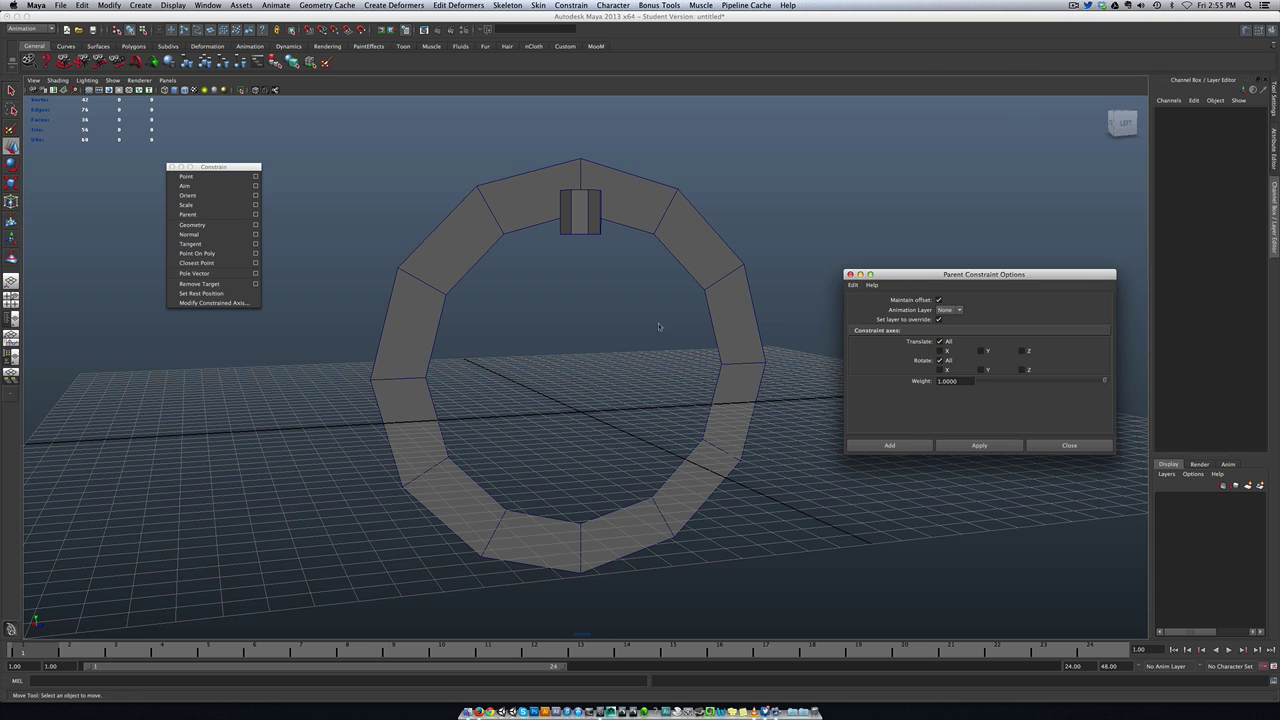
click(588, 241)
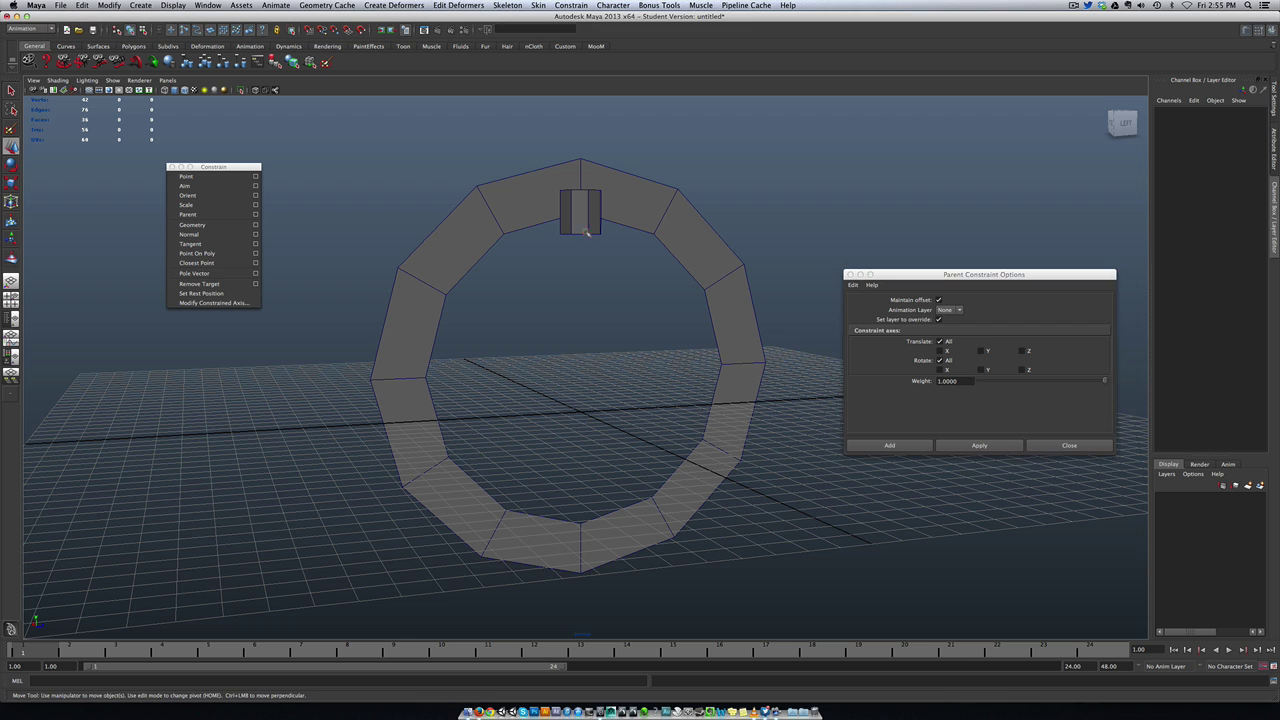
click(613, 272)
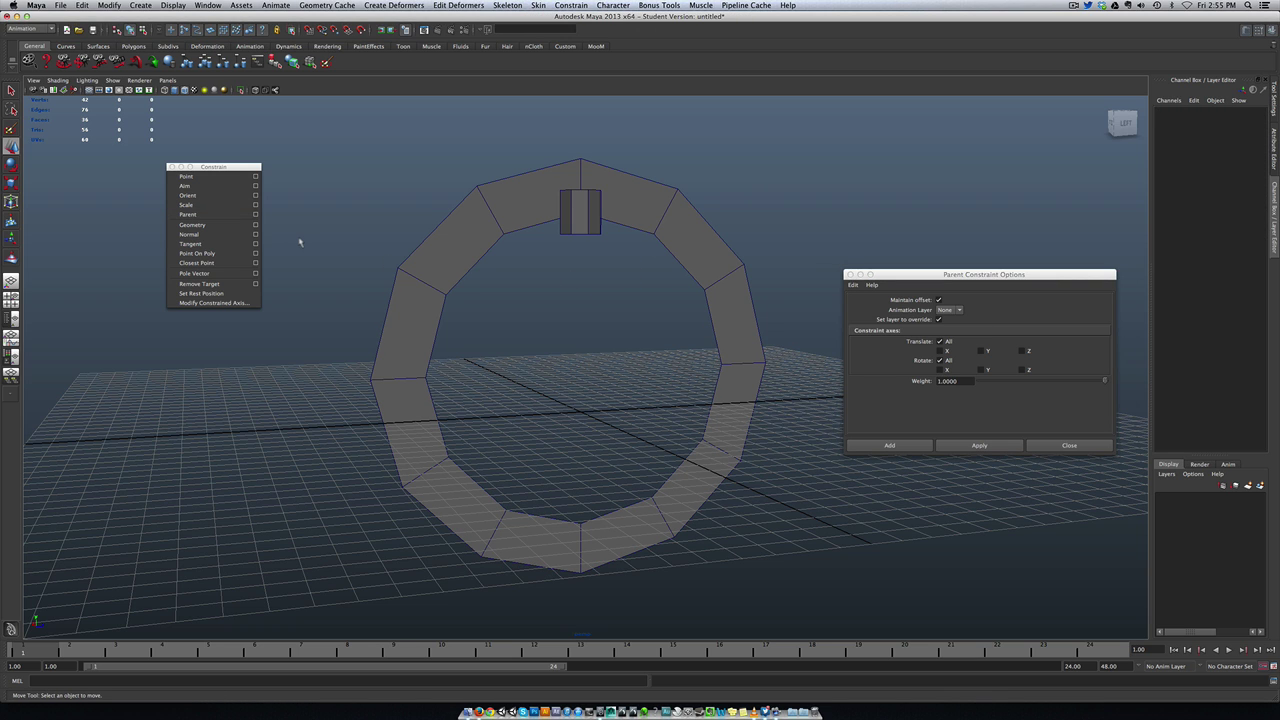
Step: Parent-constrain the small cylinder to the ring with Maintain offset and Translate All enabled and Rotate All disabled
click(488, 243)
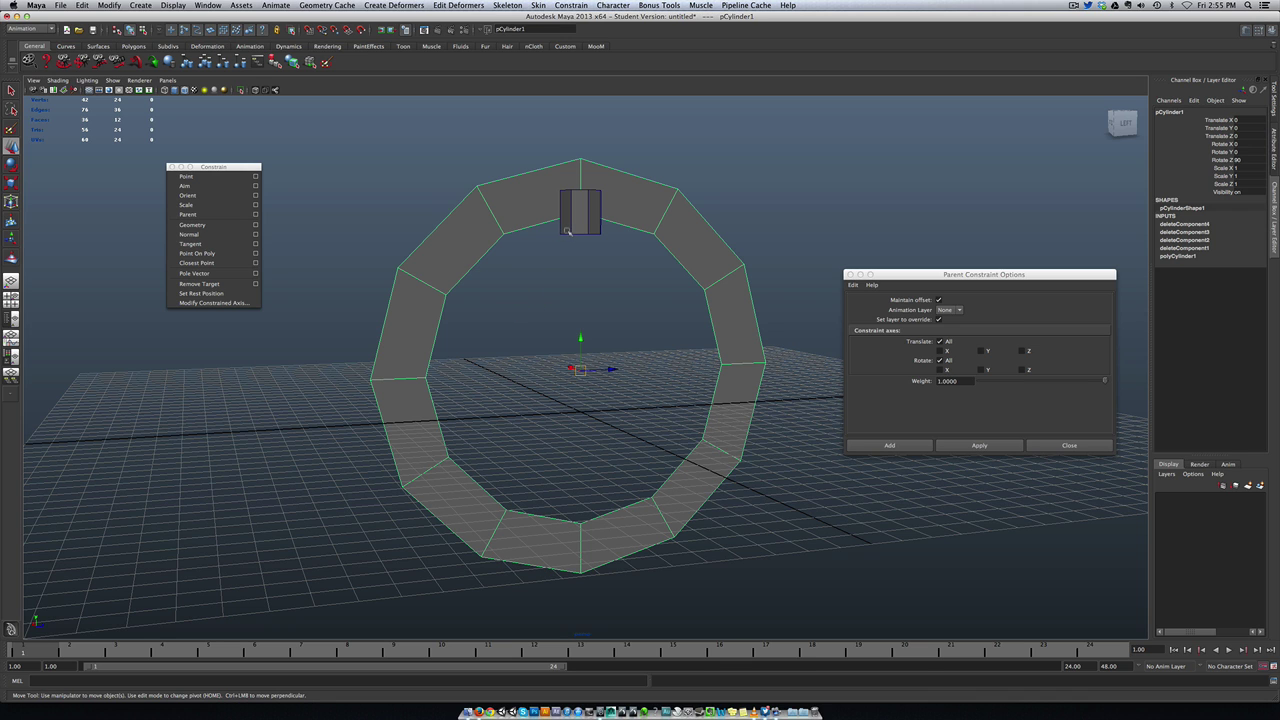
click(566, 230)
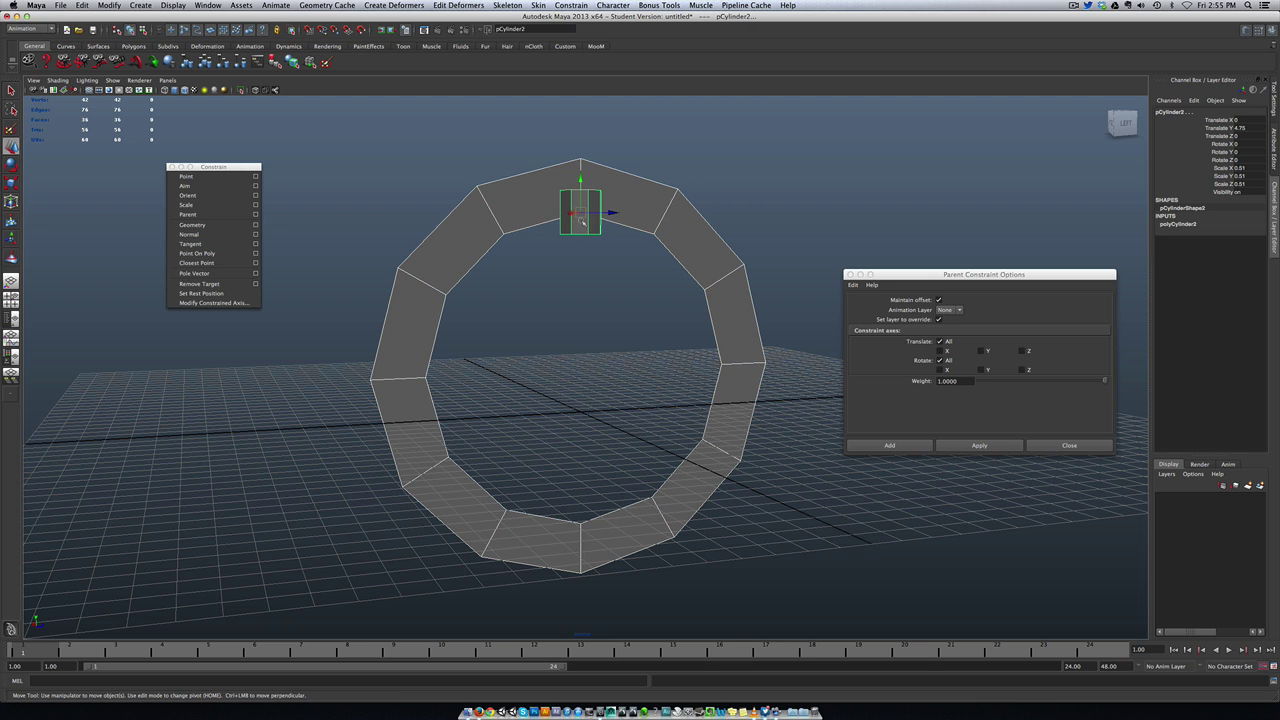
click(940, 361)
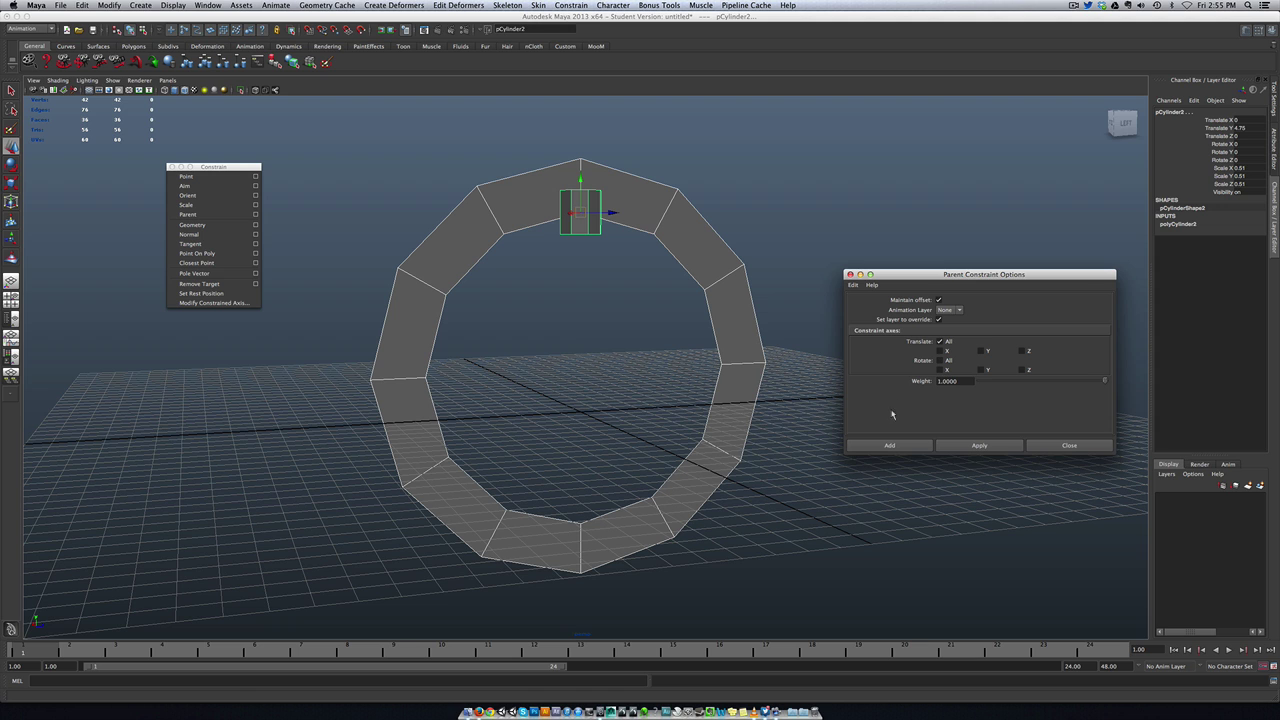
click(975, 446)
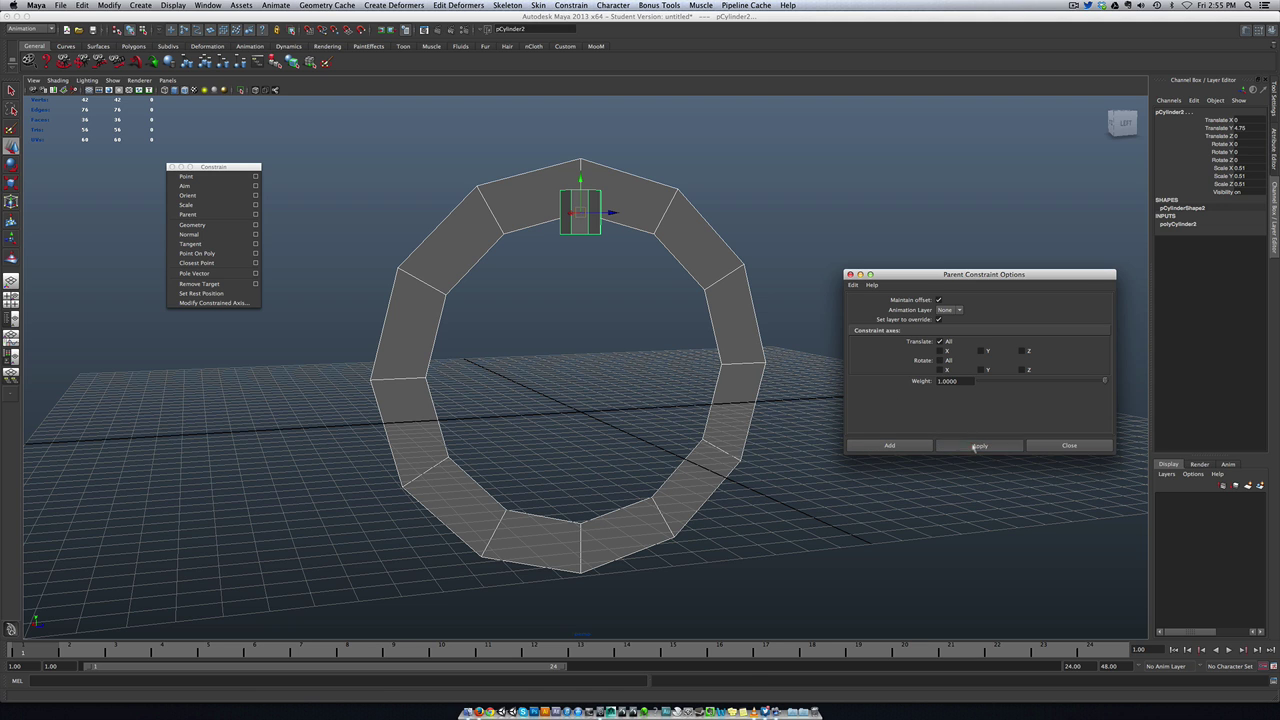
click(1069, 445)
Step: Rotate the ring about its central axis to about -9.14 degrees in Y to test the constraint
click(645, 359)
click(724, 356)
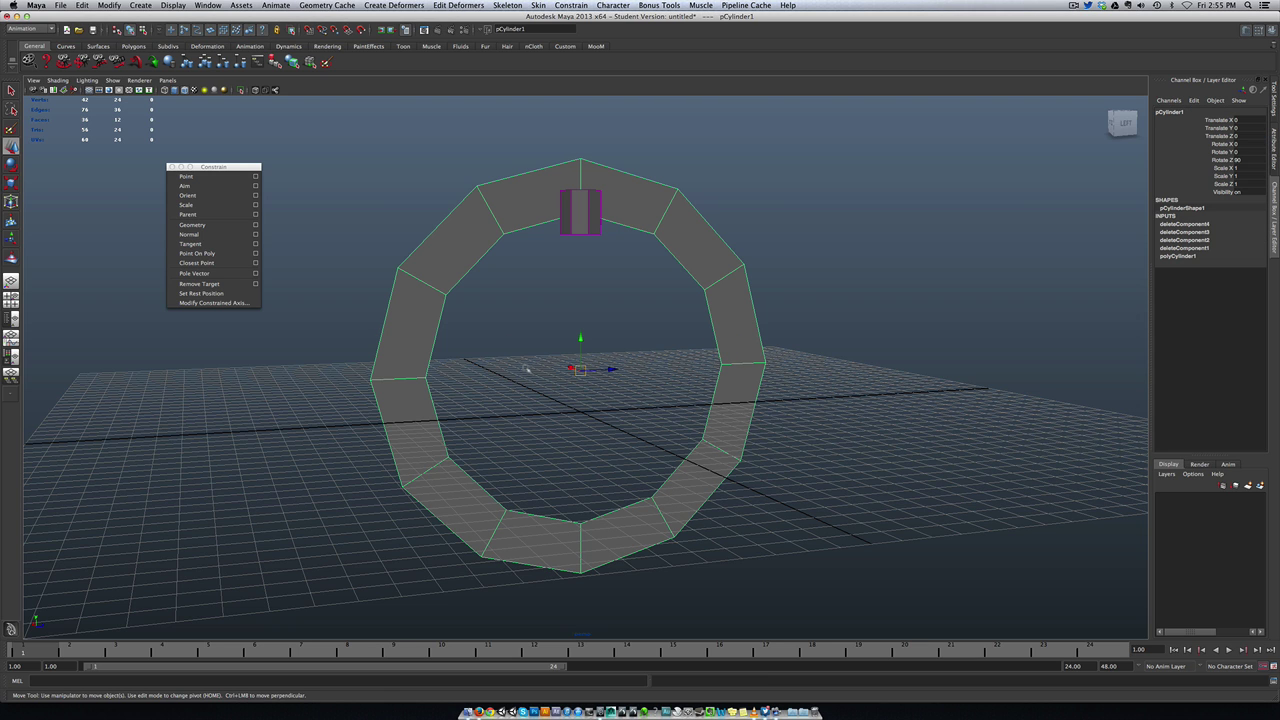
key(e)
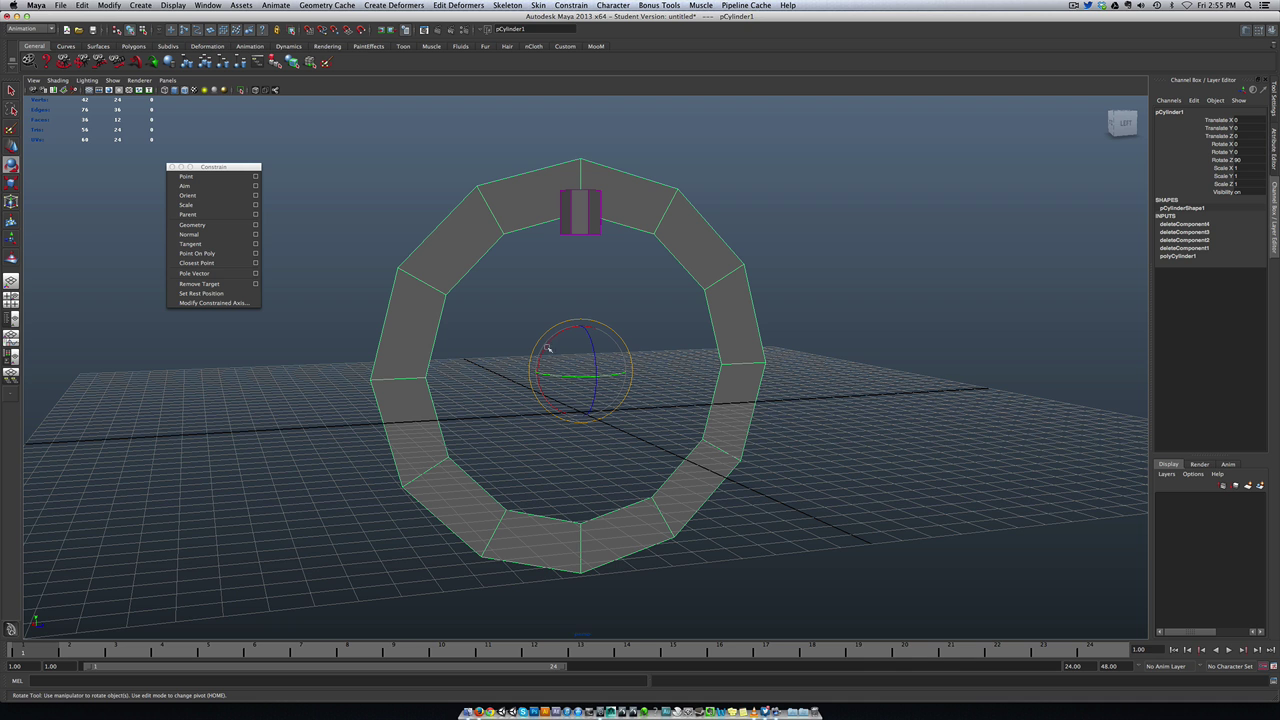
drag(543, 352, 574, 366)
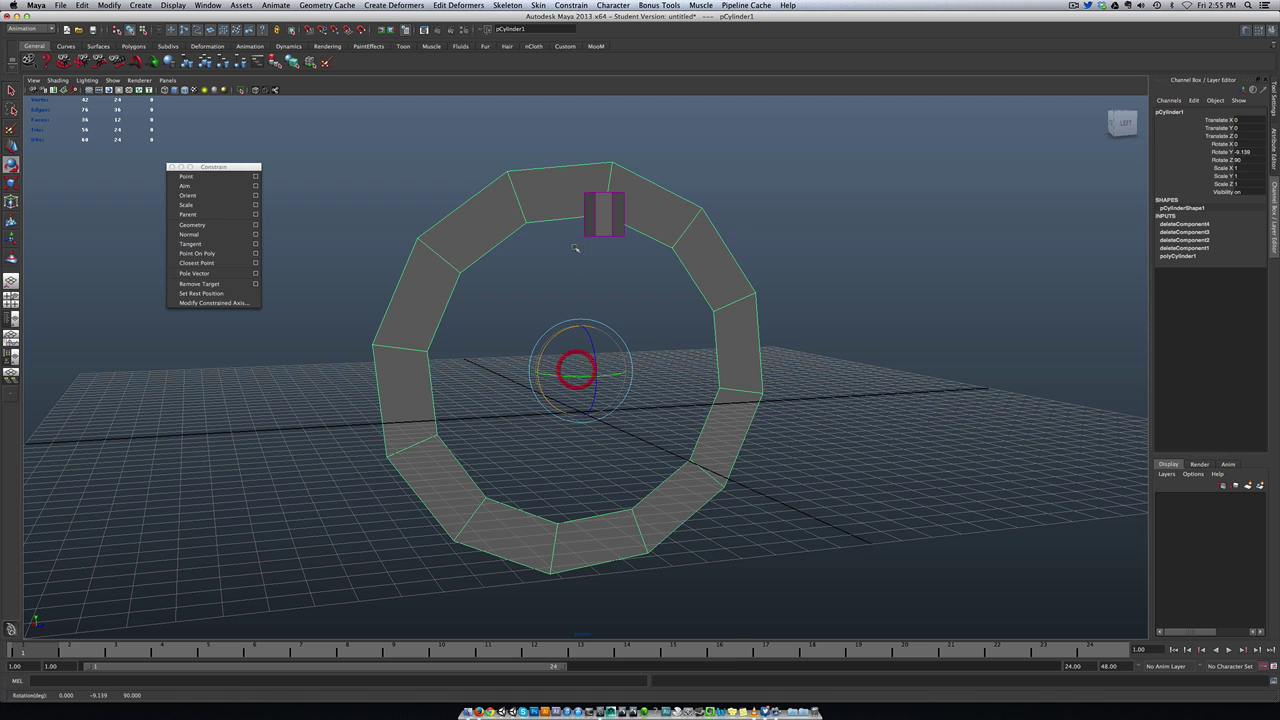
Step: Try rotating the constrained small cylinder about its own X axis, and undo that rotation
click(590, 236)
click(590, 236)
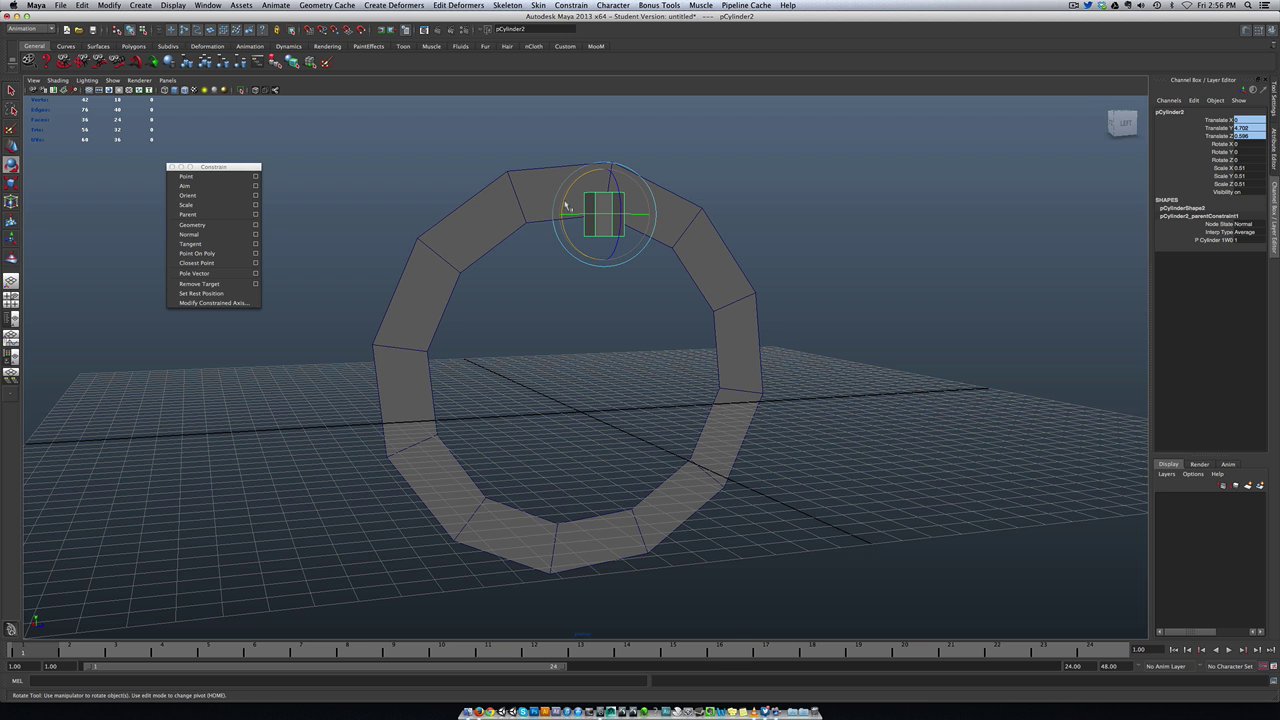
drag(566, 206, 569, 192)
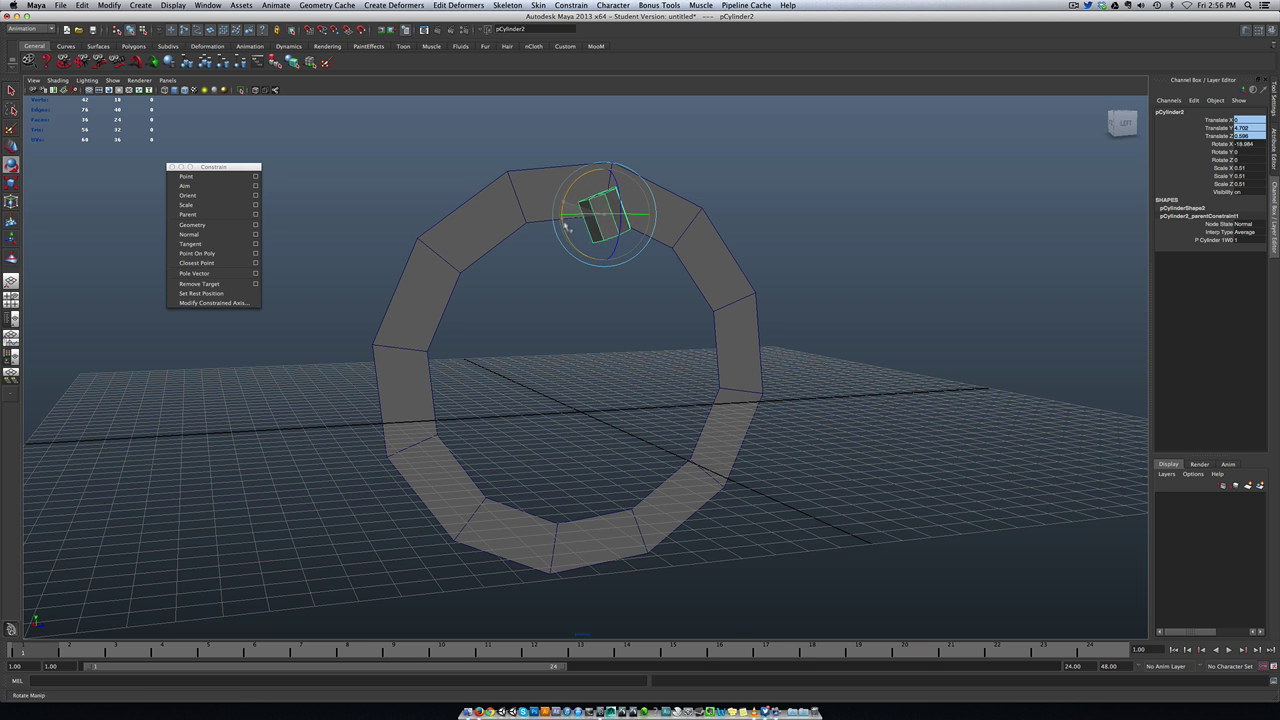
click(567, 185)
key(z)
Step: Rotate the ring clockwise until the small cylinder sits at its right side, and select the small cylinder
click(476, 276)
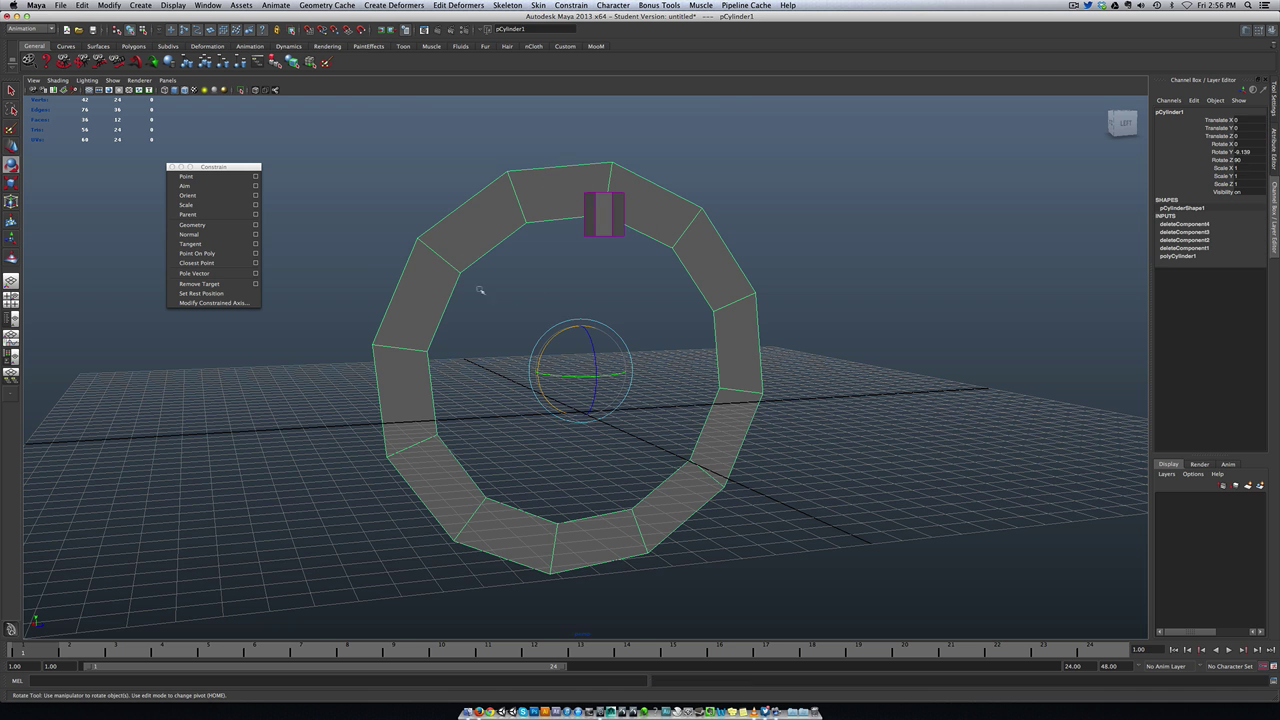
drag(547, 345, 672, 403)
click(712, 406)
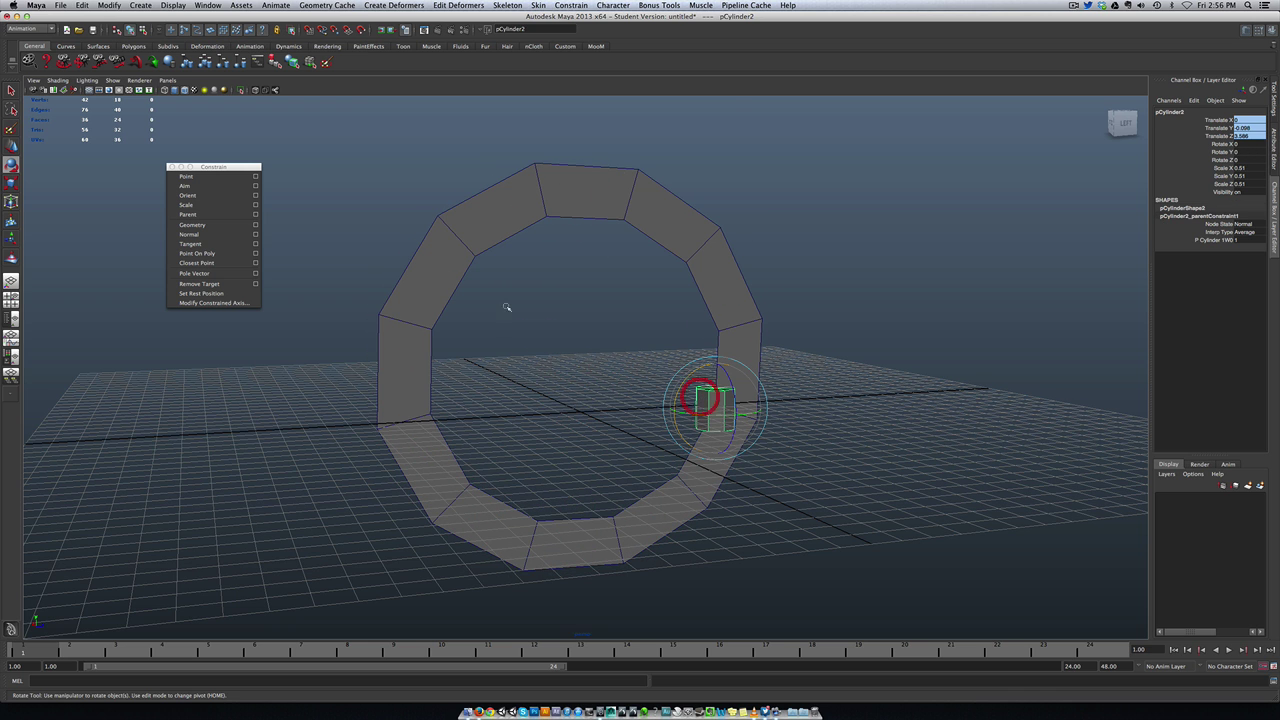
click(1073, 6)
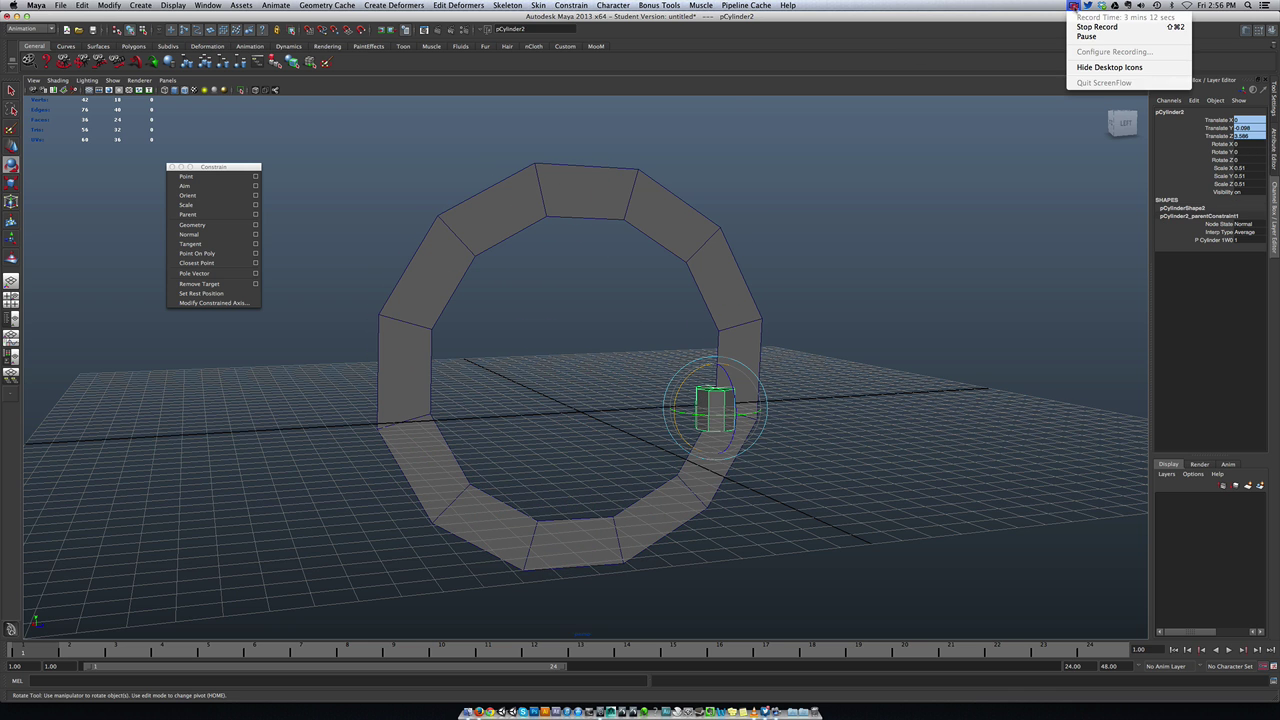